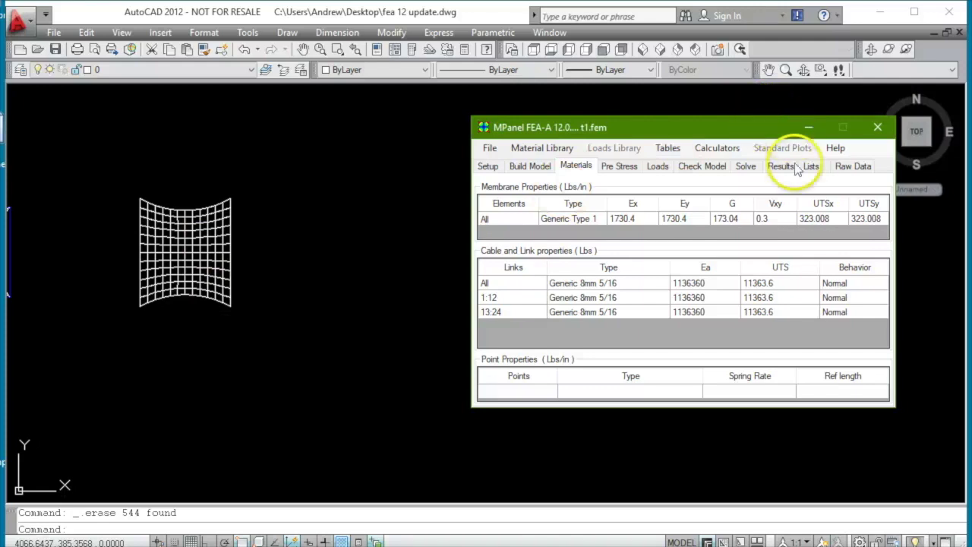
- Open the results plotting options and orbit the mesh into a low oblique view
left_click(785, 168)
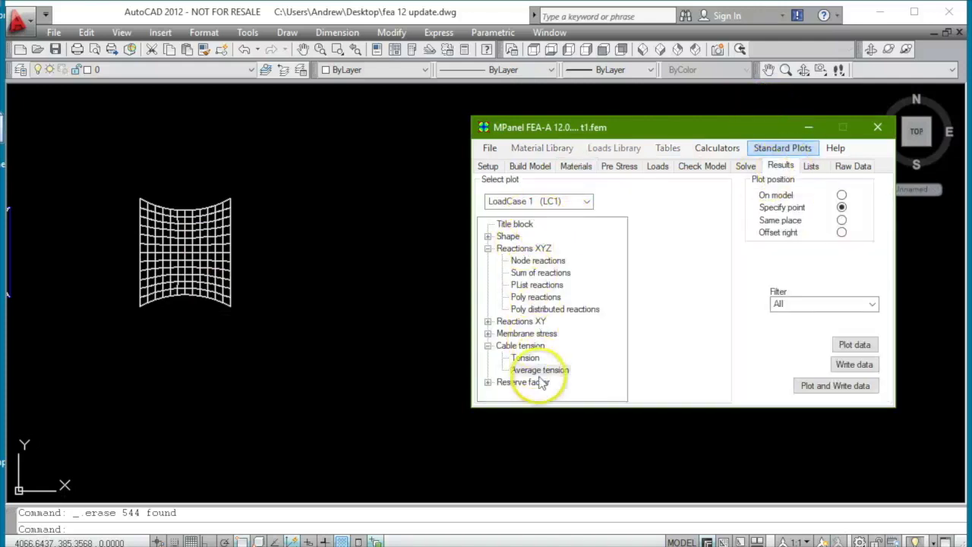
scroll(115, 227, "up", 2)
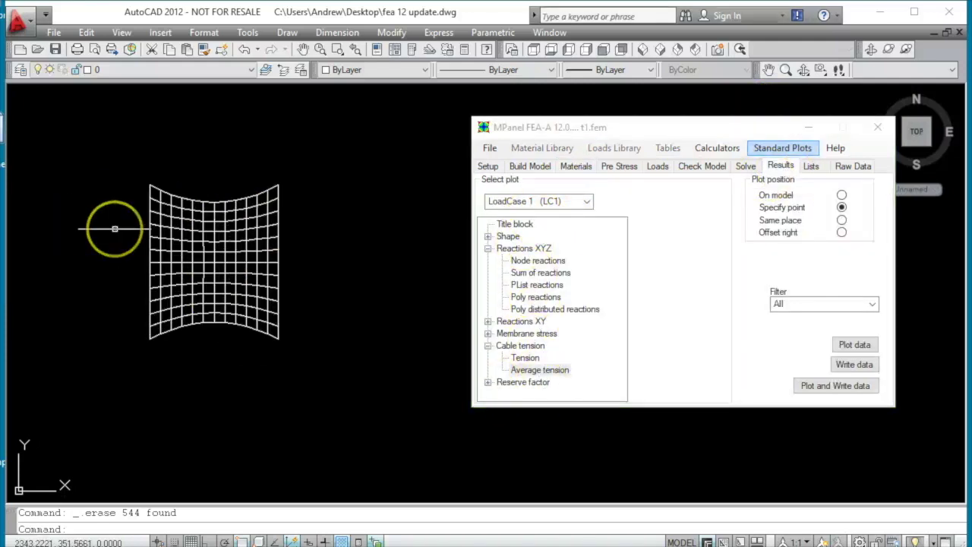
scroll(115, 228, "up", 2)
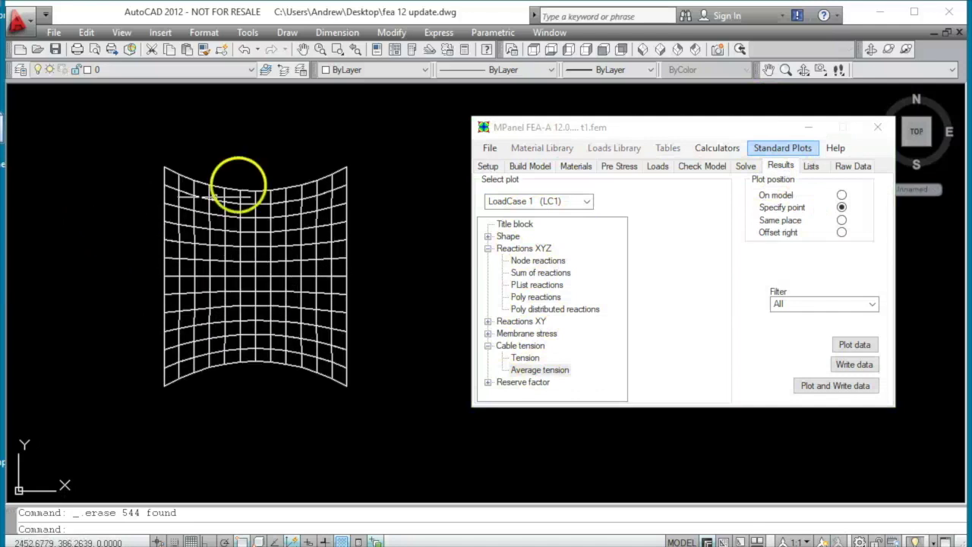
left_click(803, 69)
left_click_drag(345, 425, 329, 410)
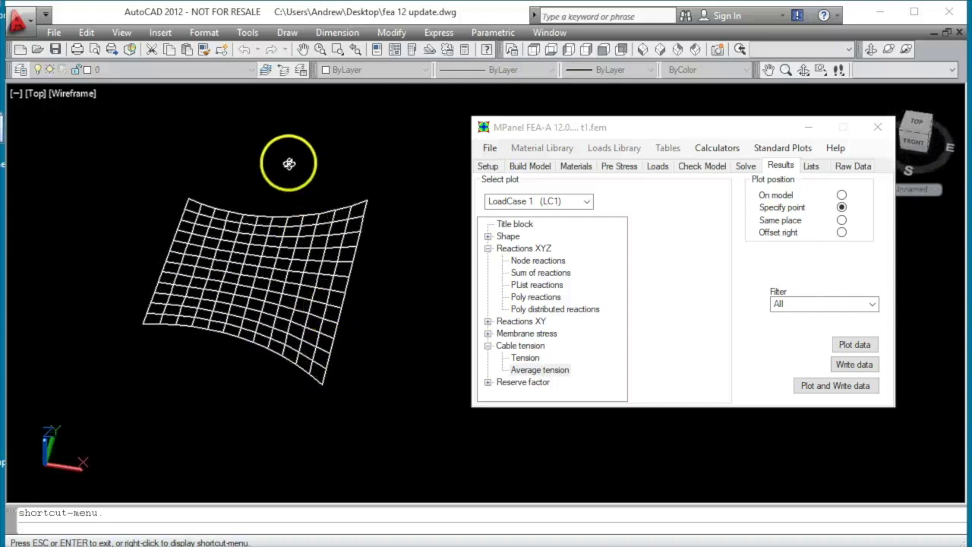
key("Escape")
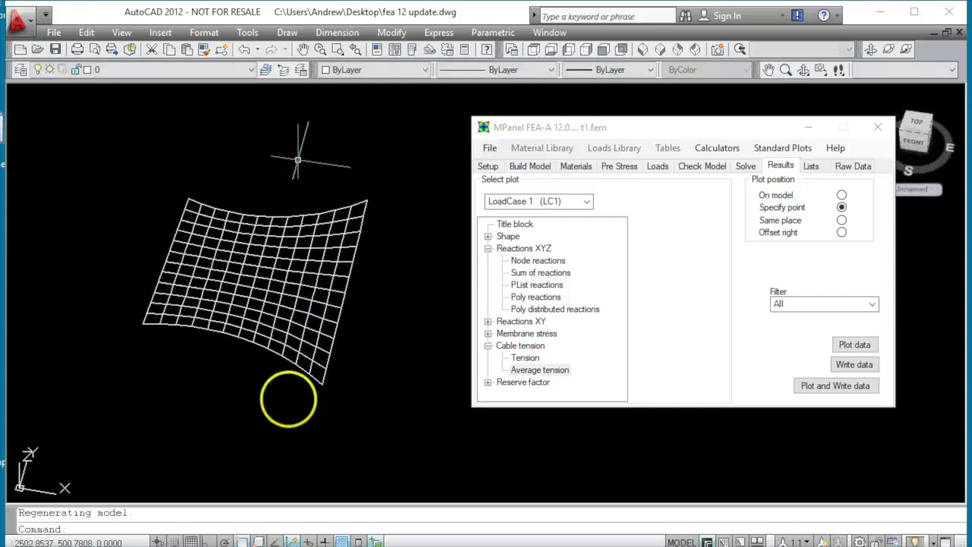
- Select the nodes along the mesh's right and left edges, then restore the top view
left_click(296, 151)
left_click(410, 433)
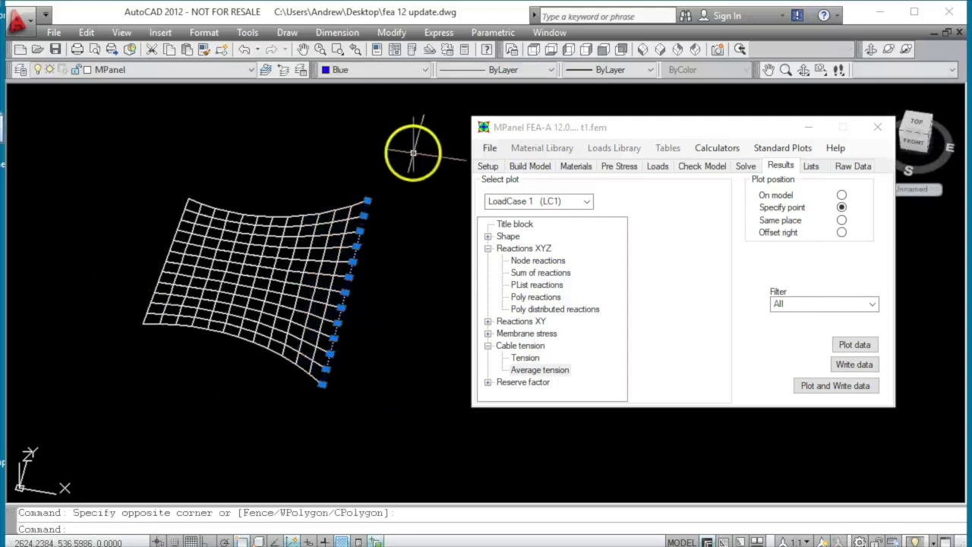
left_click(104, 119)
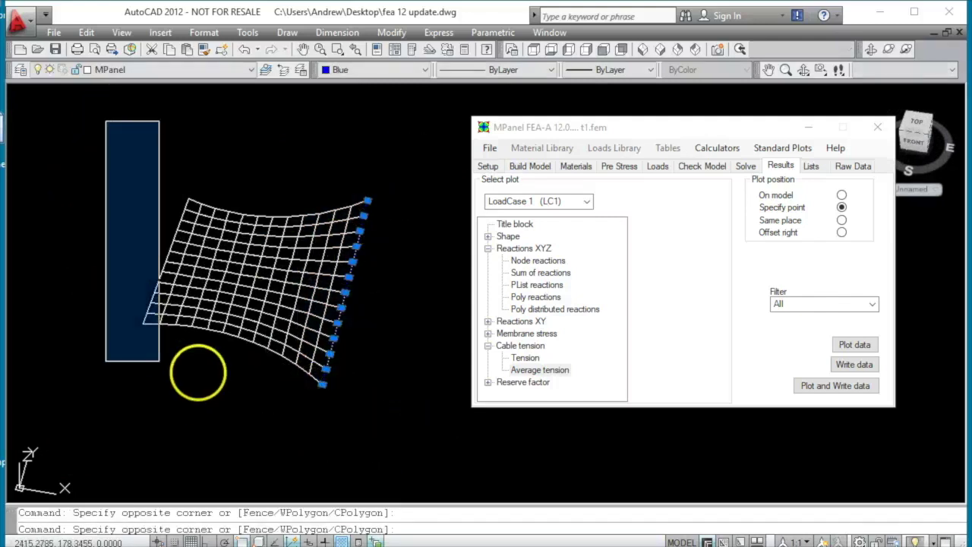
left_click(191, 363)
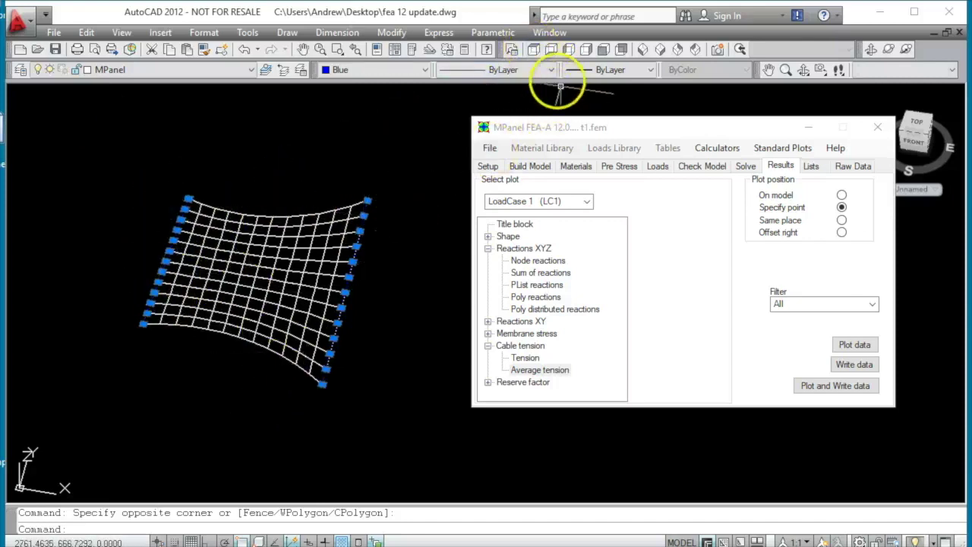
left_click(533, 48)
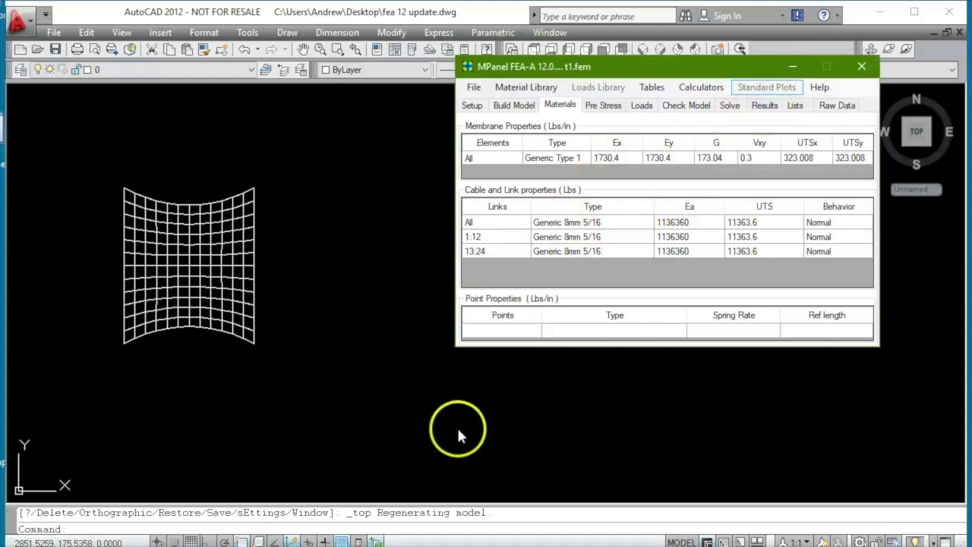
- Browse the Results plot groups: Shape, Reactions XYZ, Reactions XY, Membrane stress, Cable tension, Reserve factor
left_click(763, 105)
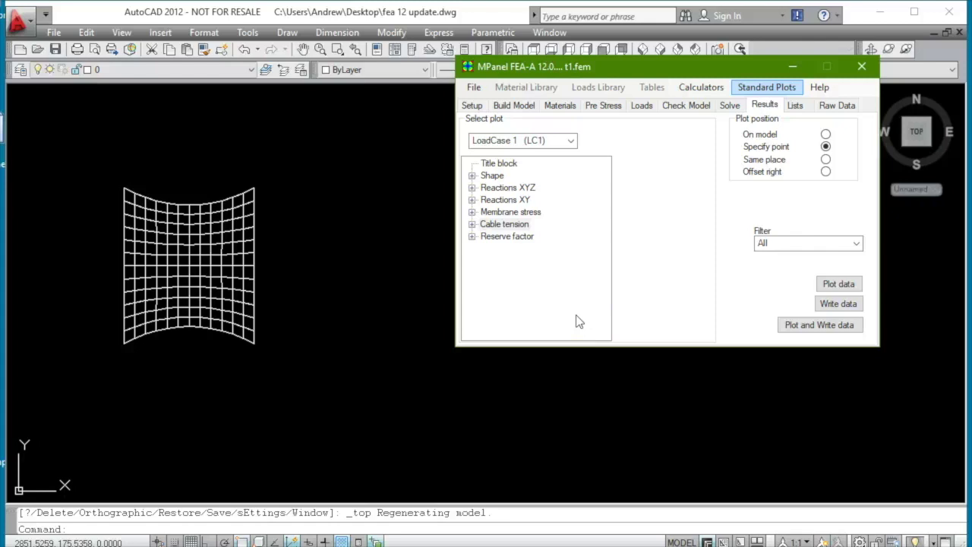
left_click(494, 175)
left_click(510, 188)
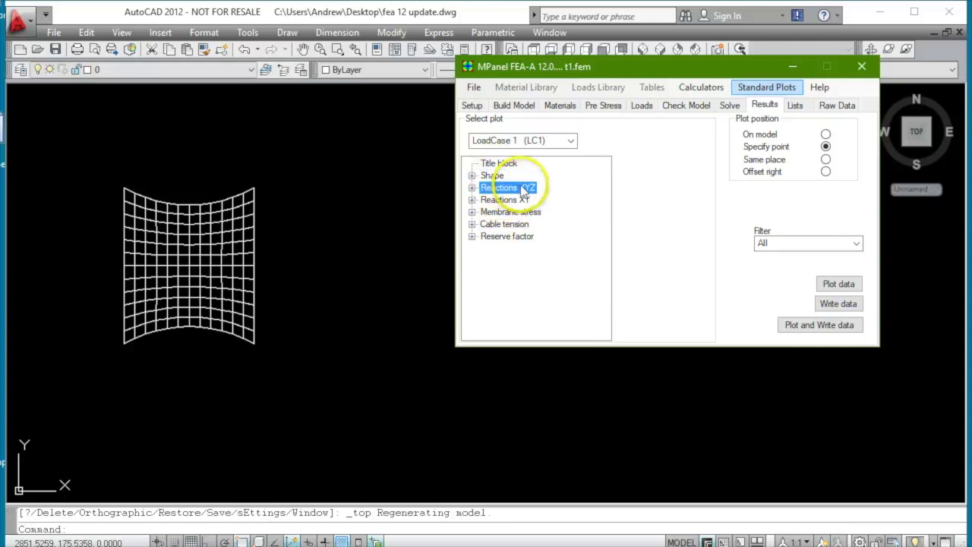
left_click(518, 200)
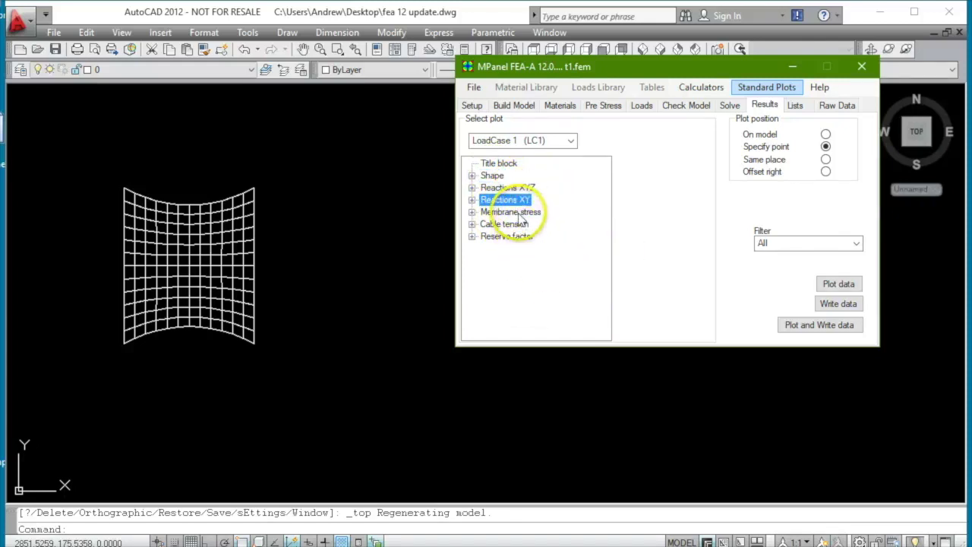
left_click(519, 213)
left_click(511, 226)
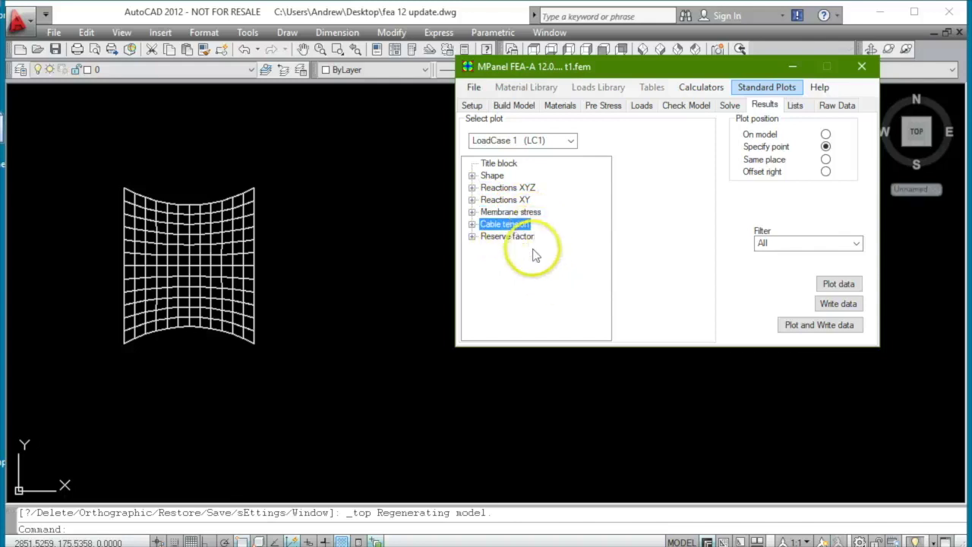
left_click(507, 236)
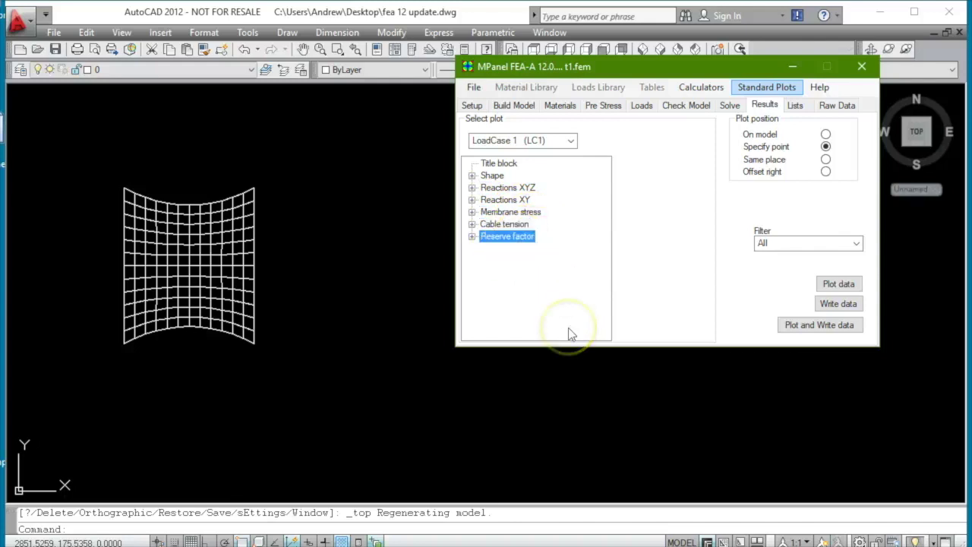
- Expand Reactions XYZ, step through its plot types to Poly reactions, and move the dialog top-right
left_click(472, 187)
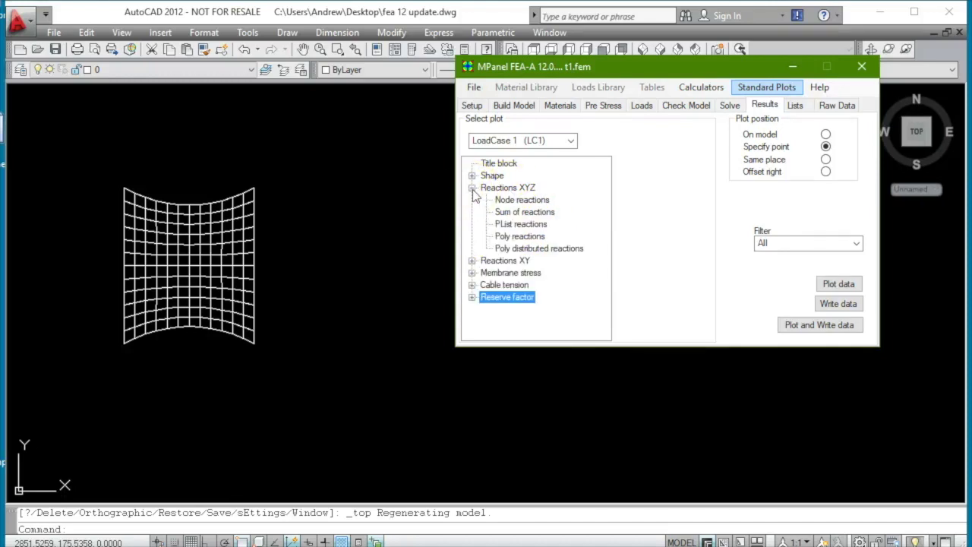
left_click(523, 199)
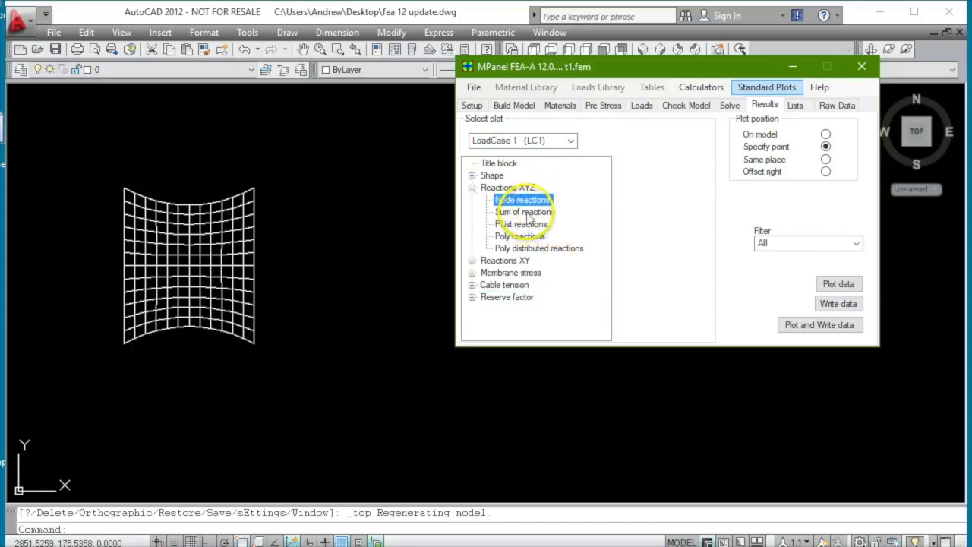
left_click(524, 211)
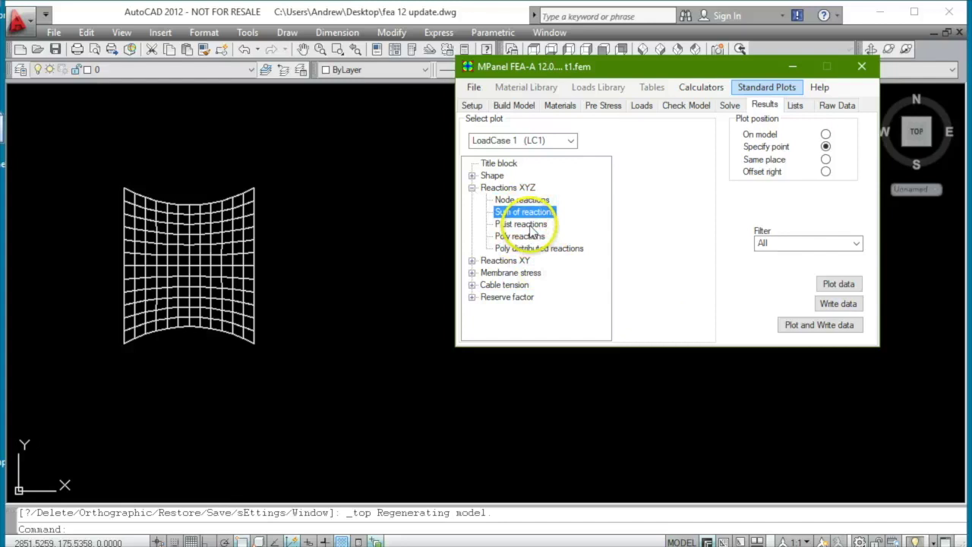
left_click(526, 224)
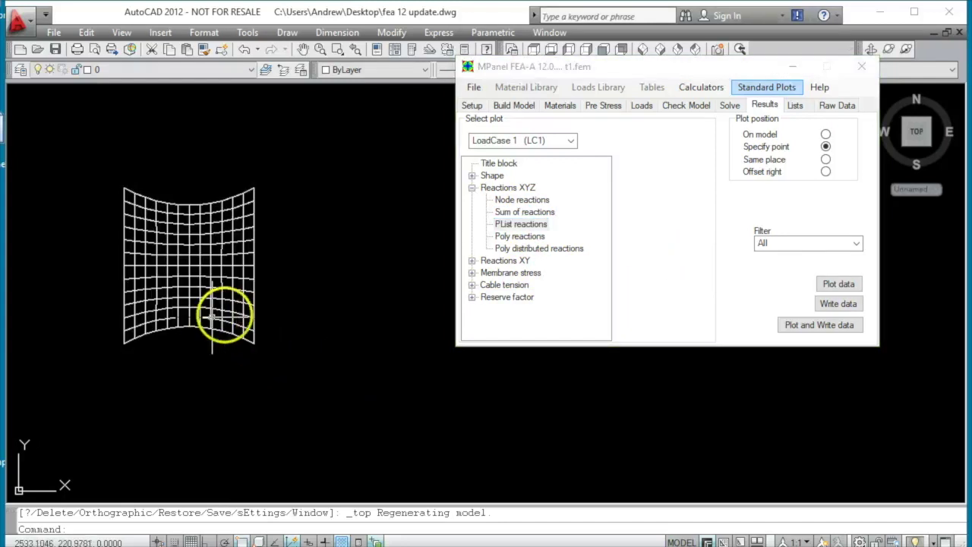
left_click_drag(614, 72, 695, 17)
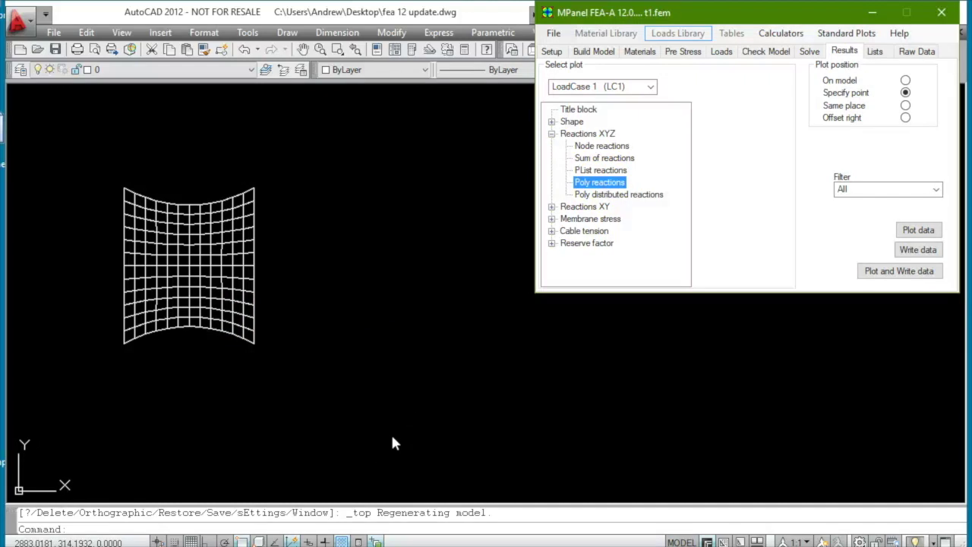
left_click(373, 289)
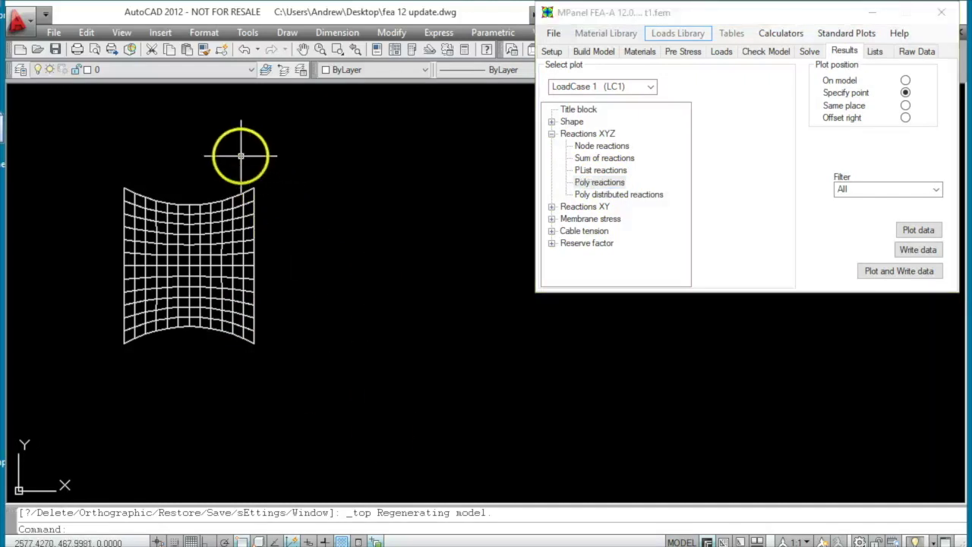
left_click(241, 155)
left_click(326, 399)
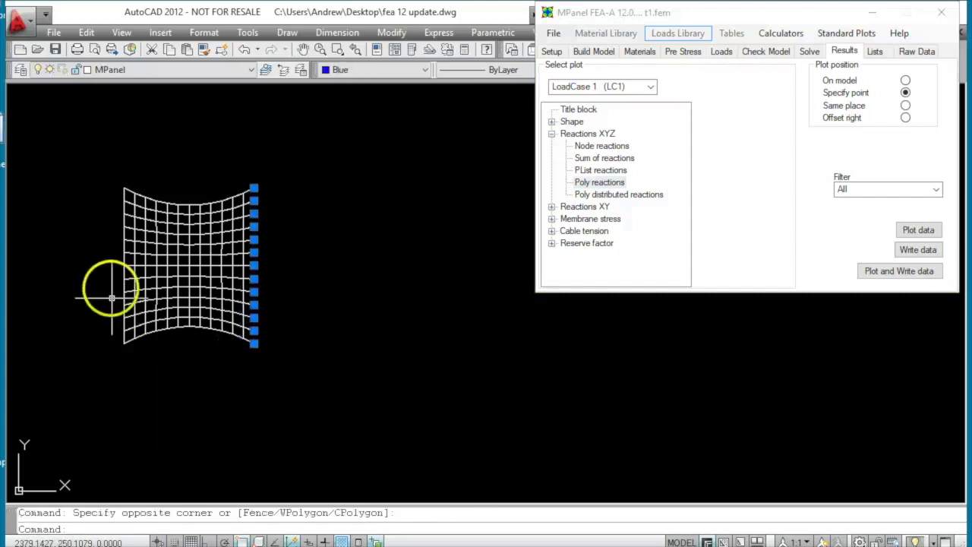
left_click(102, 158)
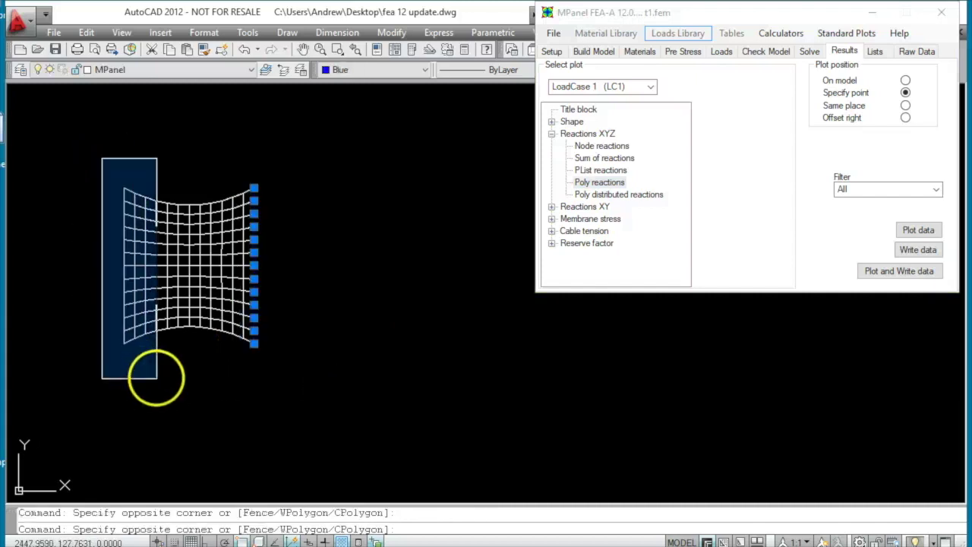
left_click(156, 378)
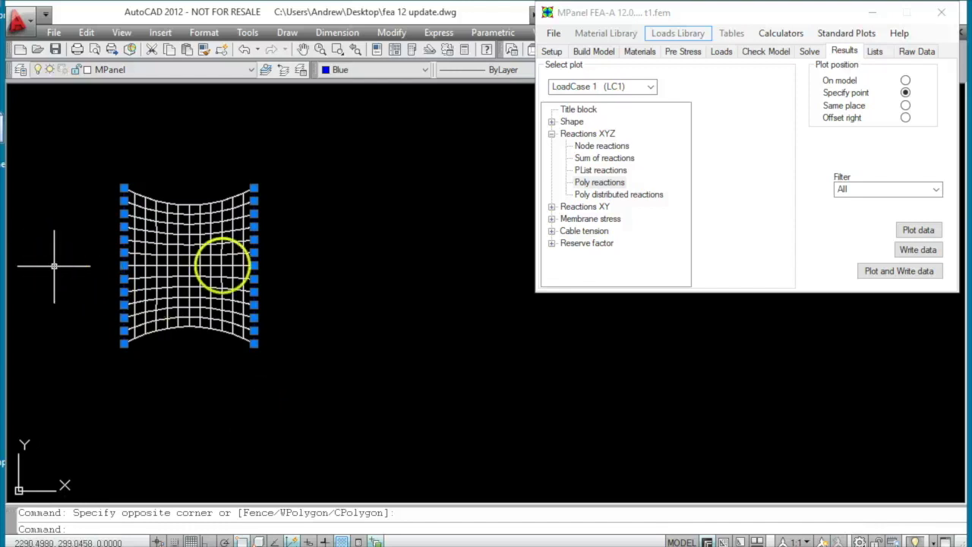
key("Escape")
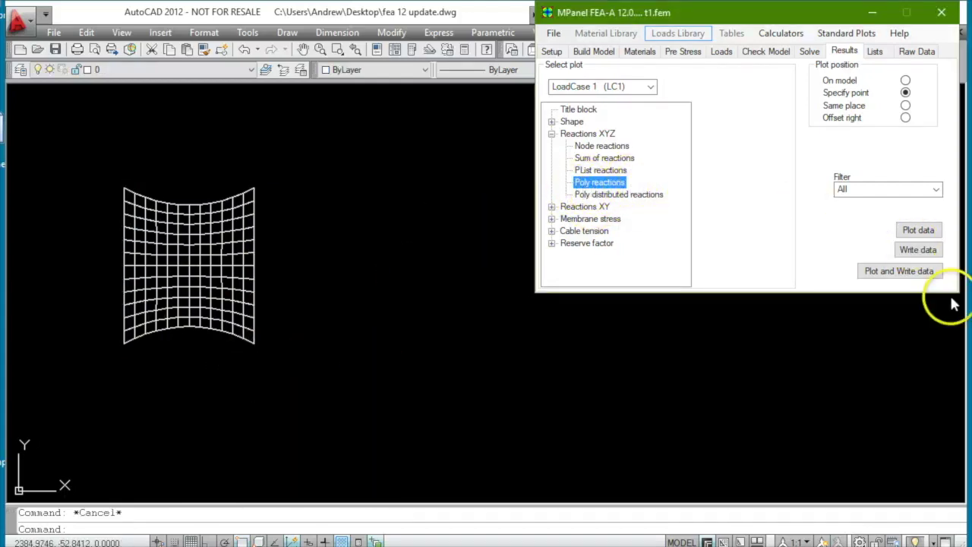
left_click(911, 280)
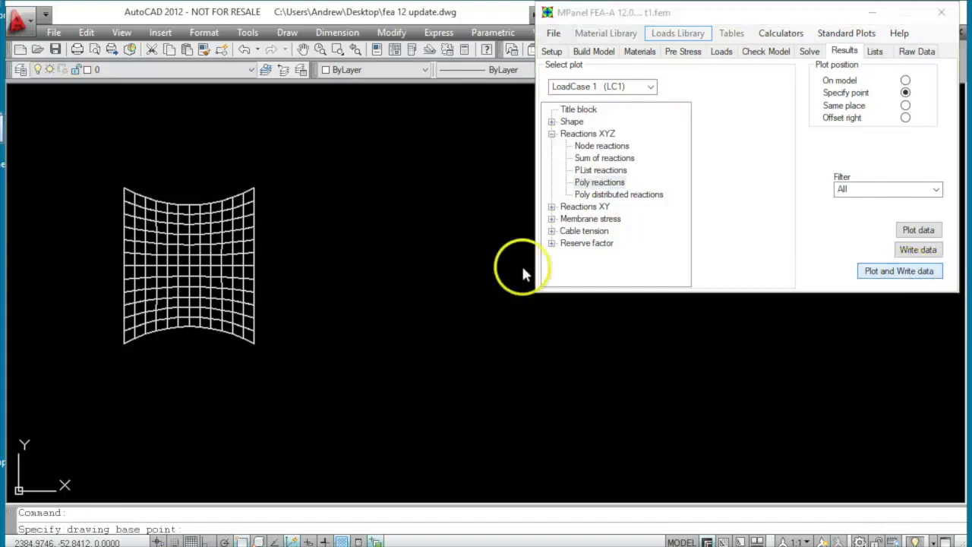
left_click(362, 350)
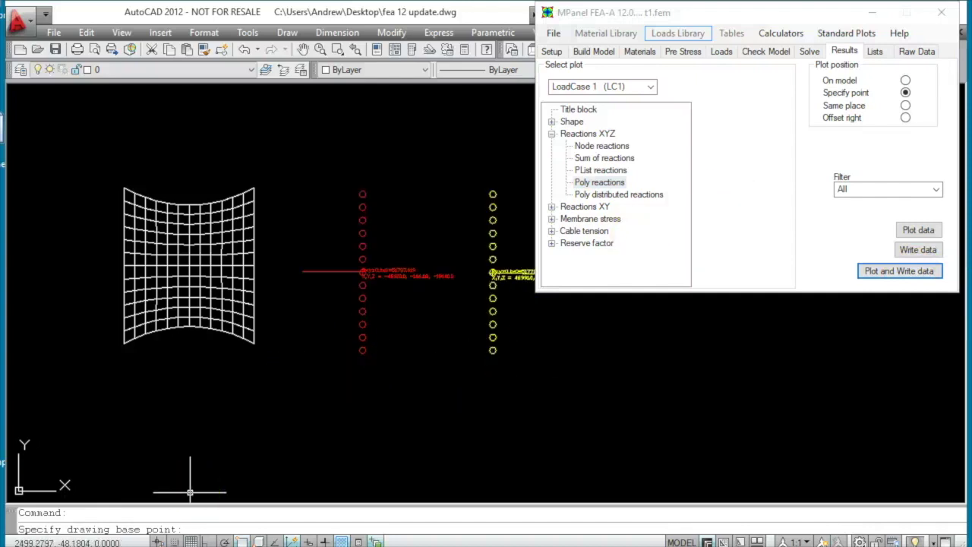
left_click(227, 445)
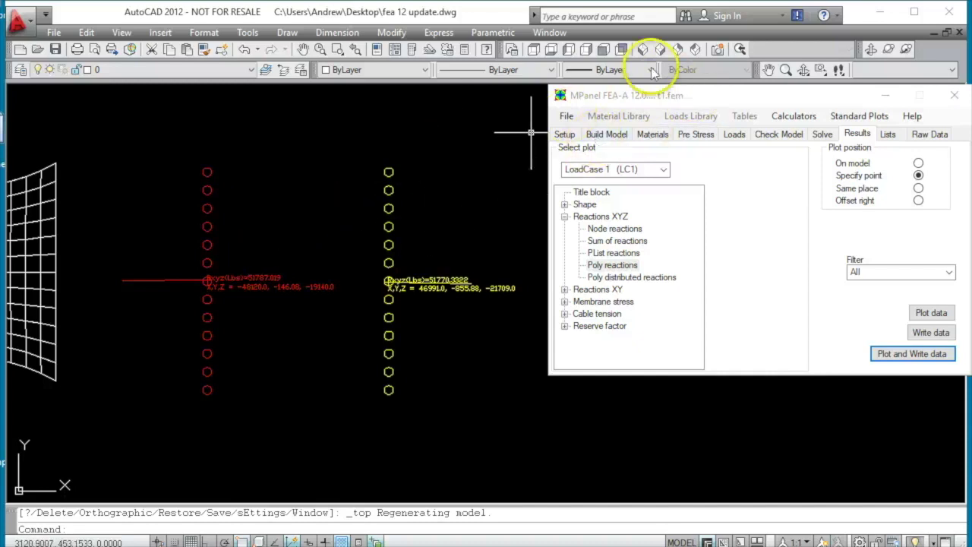
left_click(803, 70)
left_click_drag(351, 349, 396, 387)
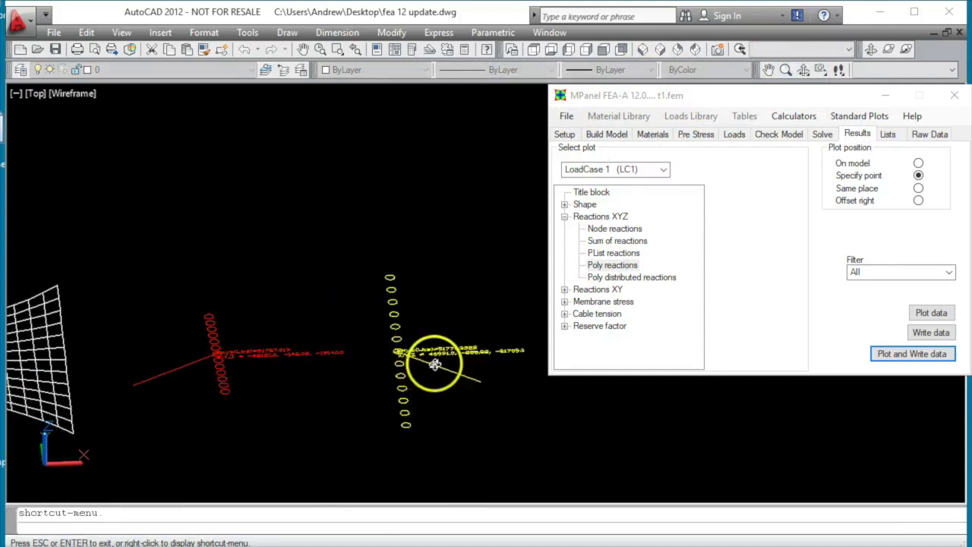
scroll(208, 319, "up", 5)
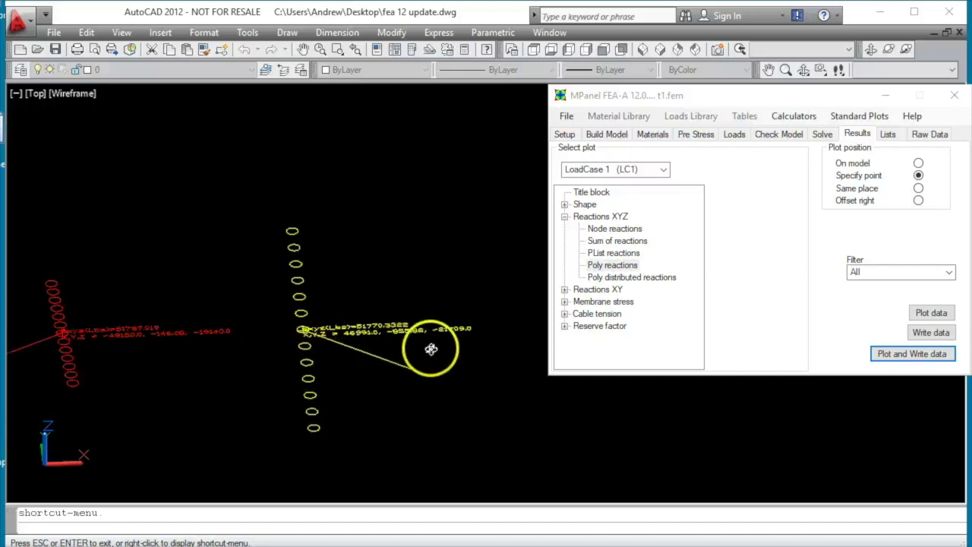
scroll(457, 344, "up", 2)
scroll(109, 292, "up", 2)
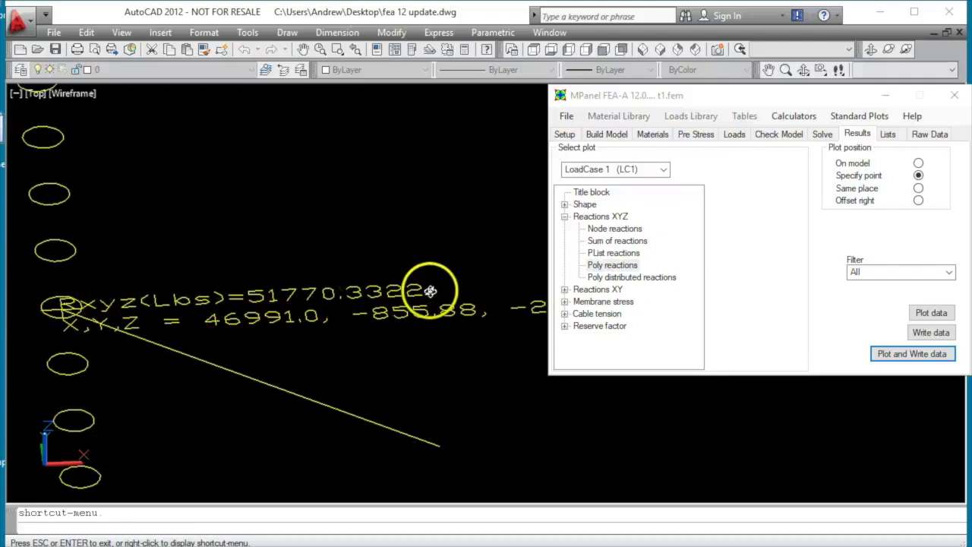
scroll(377, 332, "down", 3)
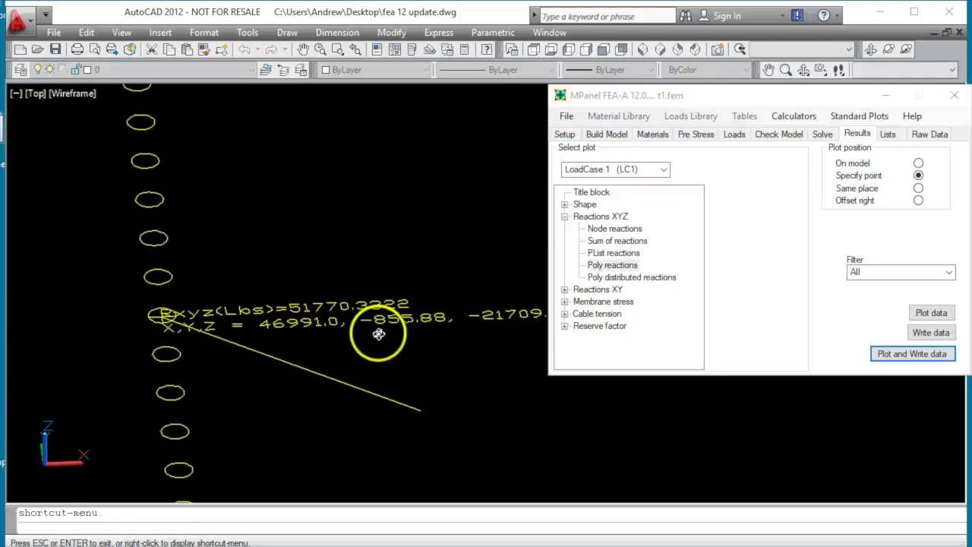
scroll(396, 331, "down", 2)
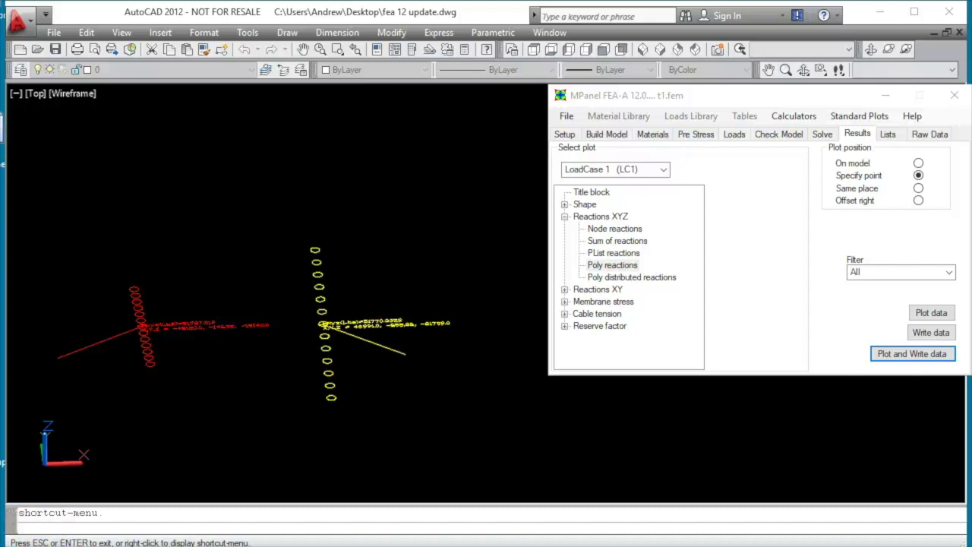
scroll(355, 352, "up", 2)
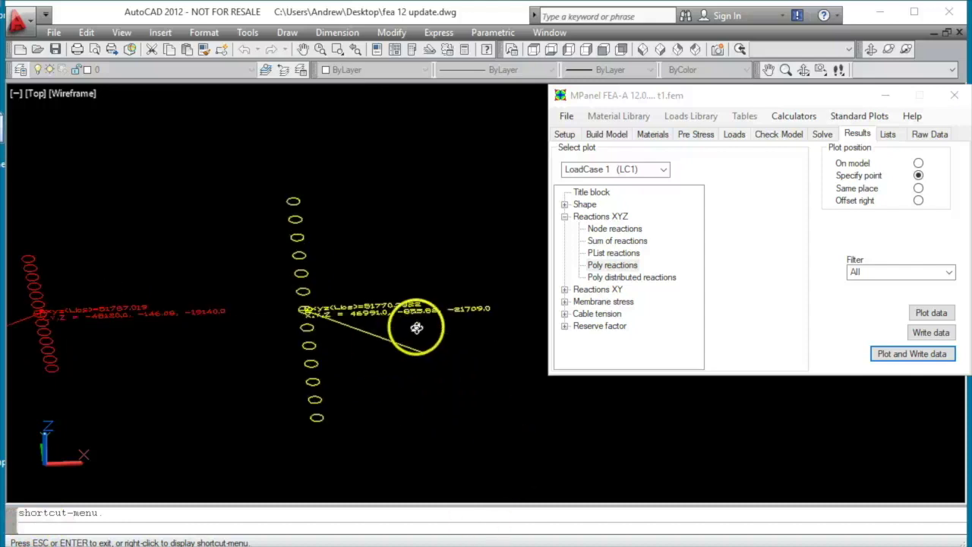
scroll(416, 327, "up", 2)
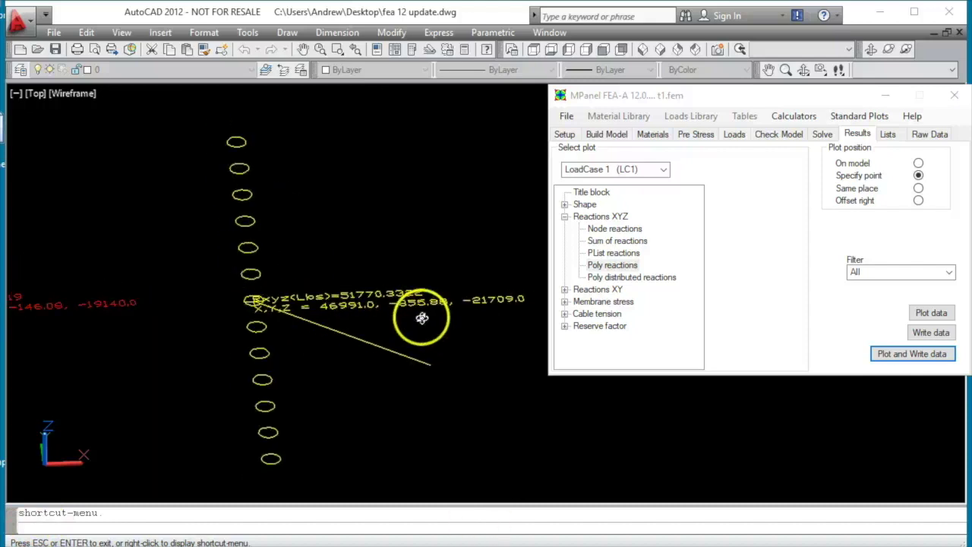
scroll(422, 317, "down", 4)
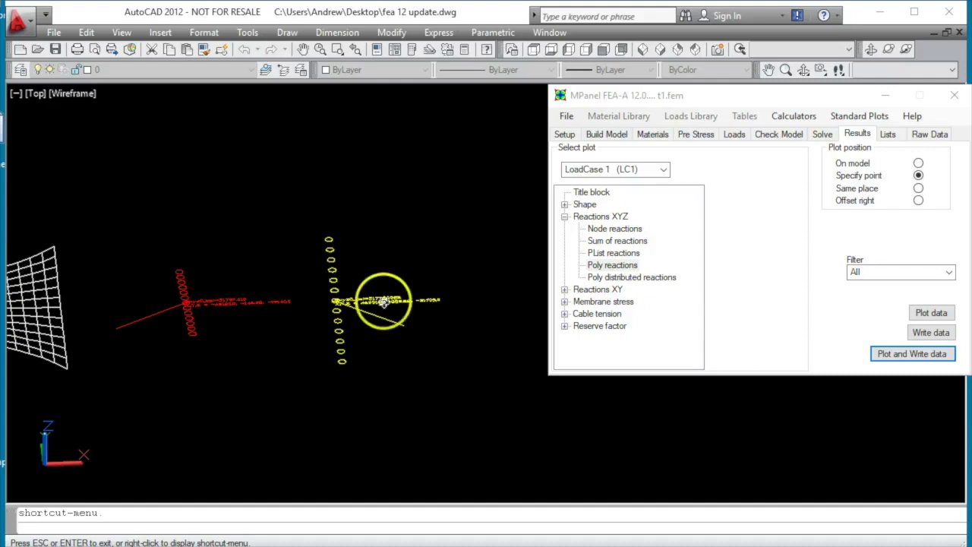
- Plot Reactions XYZ > Poly distributed reactions into the drawing with its data written
left_click(564, 289)
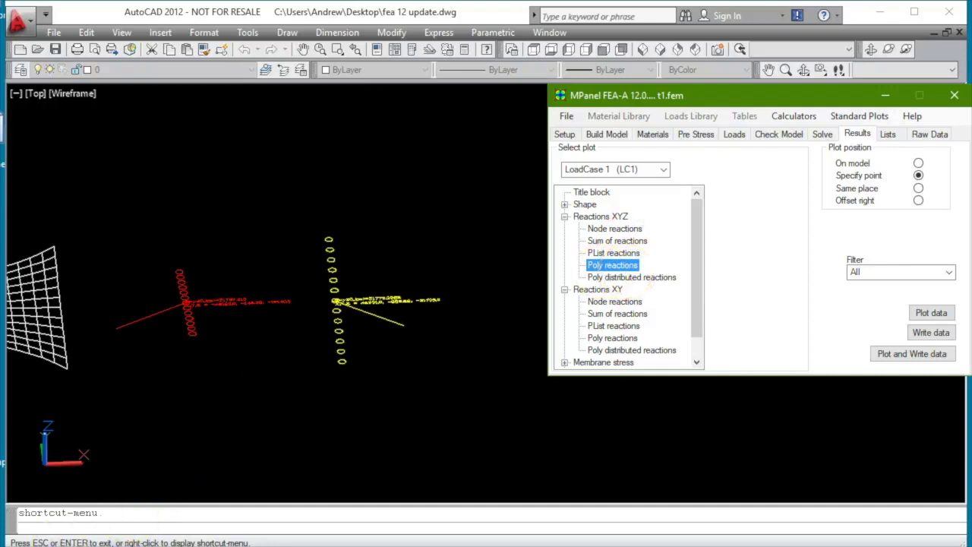
left_click_drag(613, 445, 320, 406)
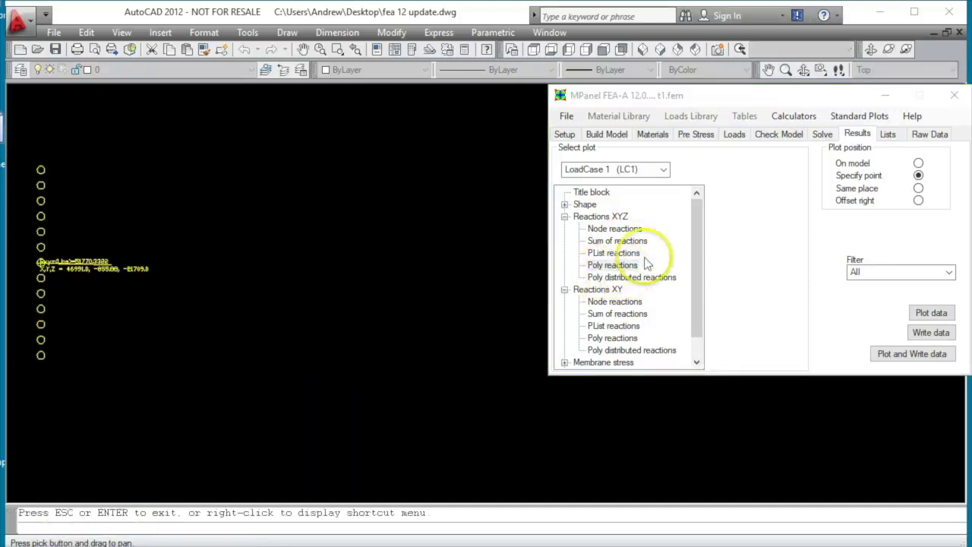
left_click(630, 277)
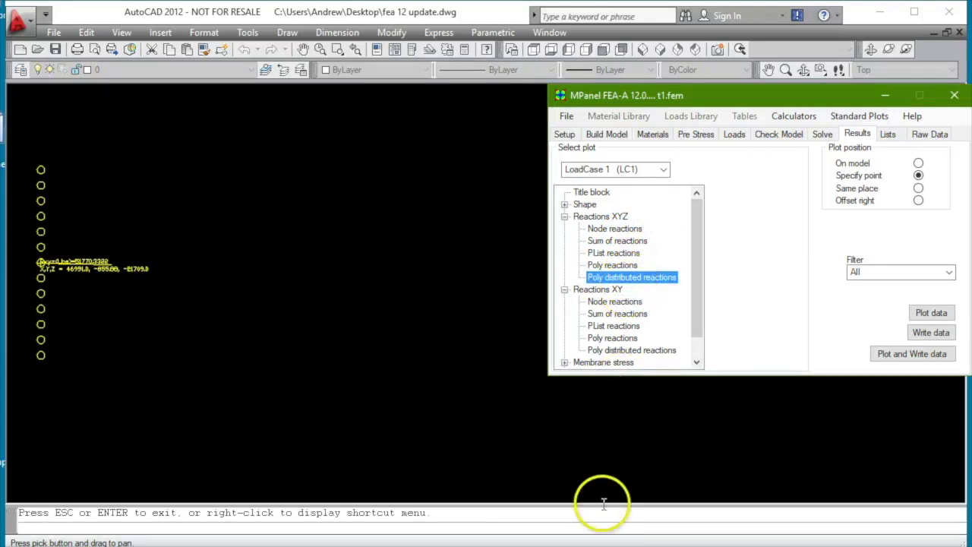
left_click_drag(385, 475, 343, 473)
key("Escape")
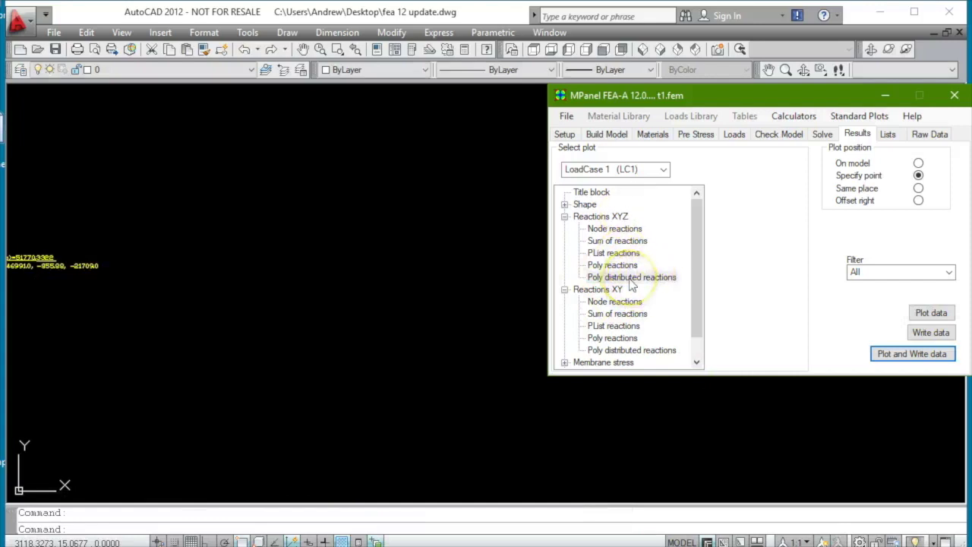
left_click(920, 356)
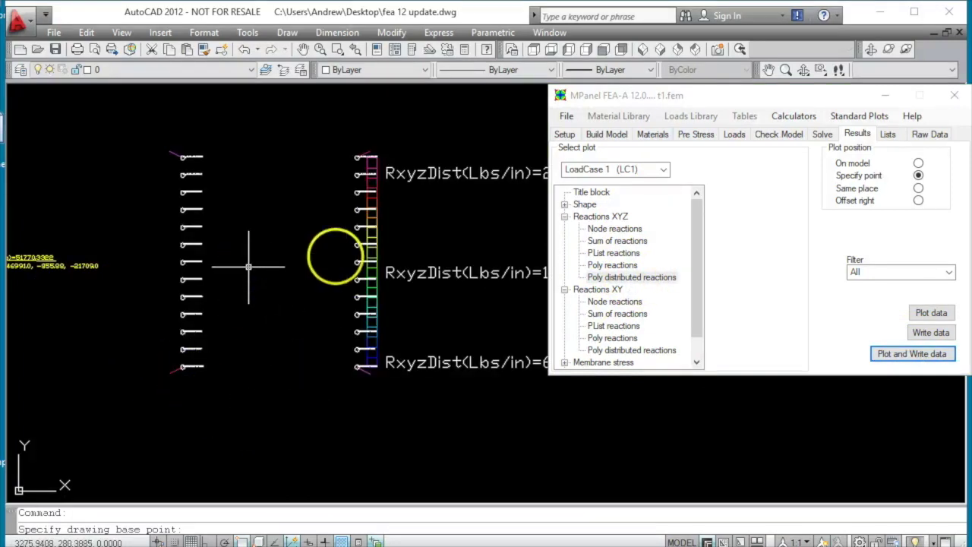
- Zoom over the plot to check the RxyzDist labels, 68.9869 to 2197.0495 Lbs/in
scroll(160, 275, "down", 4)
scroll(328, 252, "up", 5)
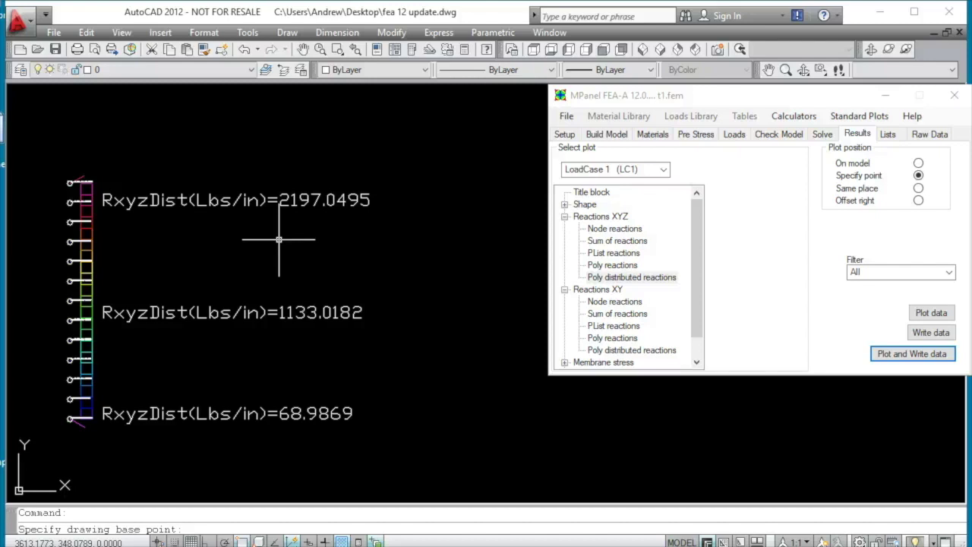
scroll(278, 239, "down", 3)
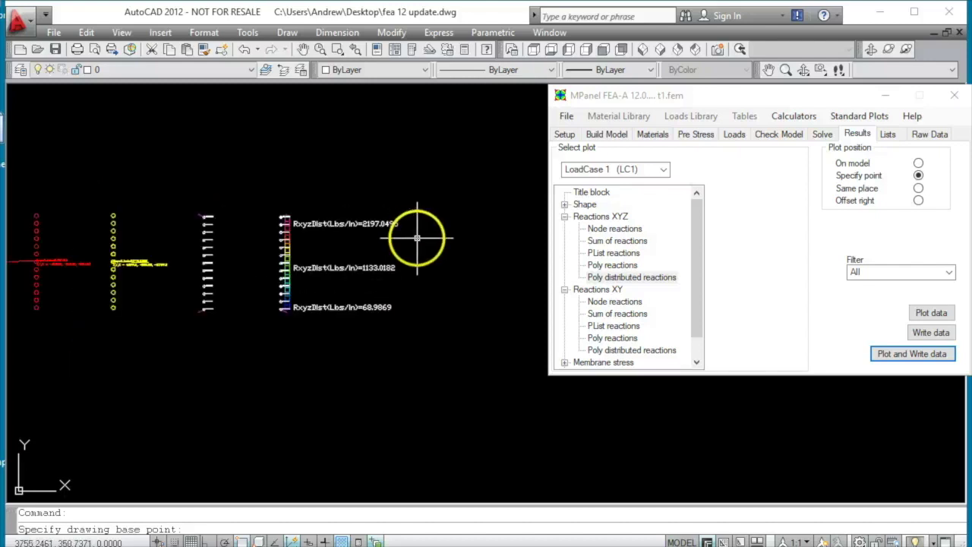
scroll(208, 243, "up", 4)
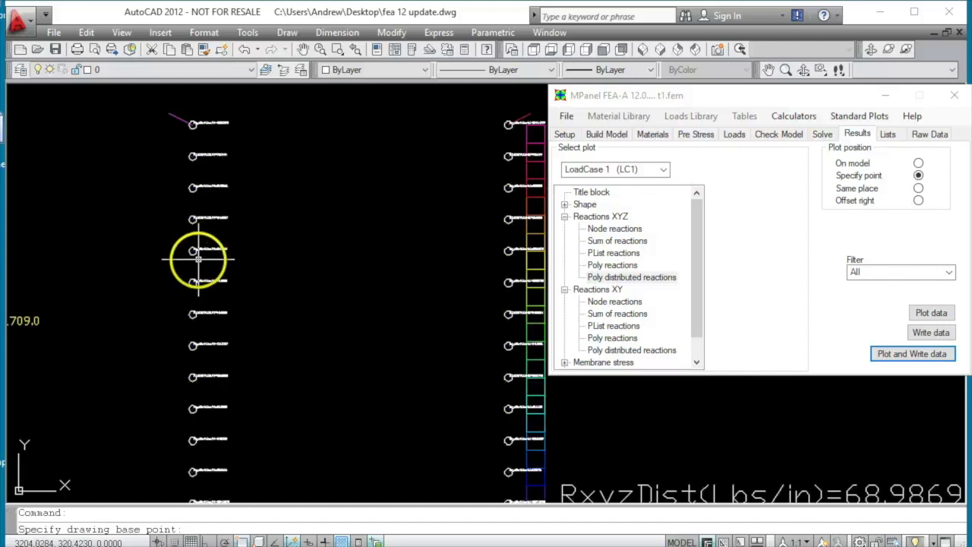
scroll(197, 259, "up", 5)
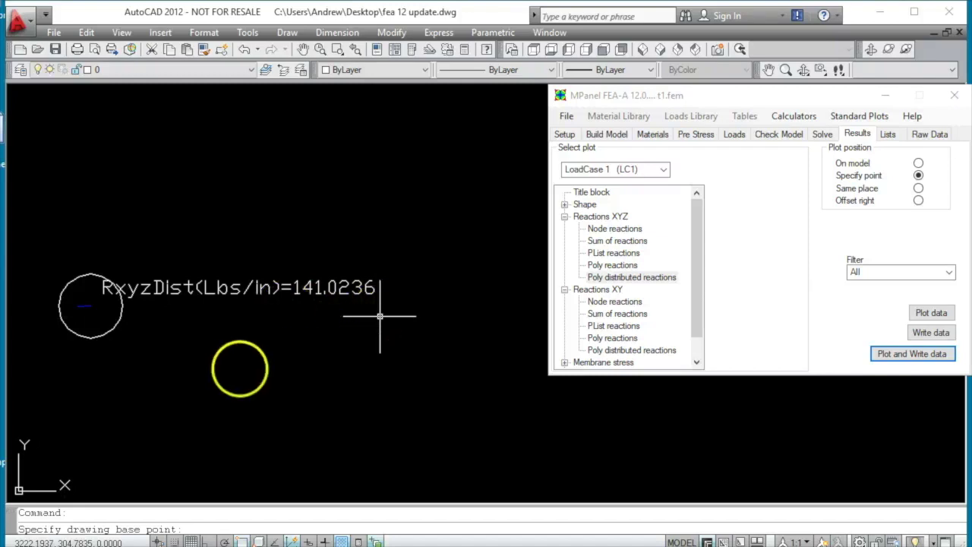
scroll(251, 349, "down", 5)
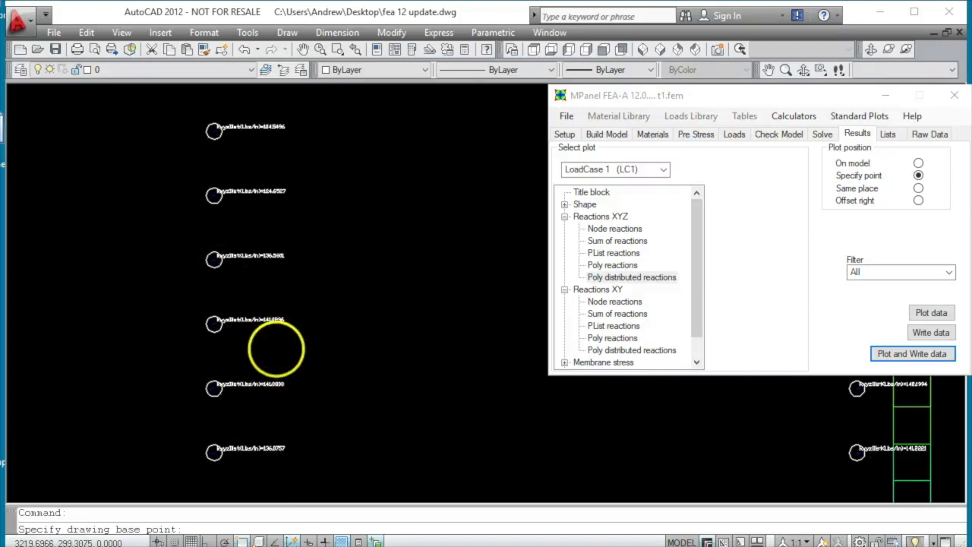
scroll(275, 351, "down", 4)
scroll(258, 210, "up", 8)
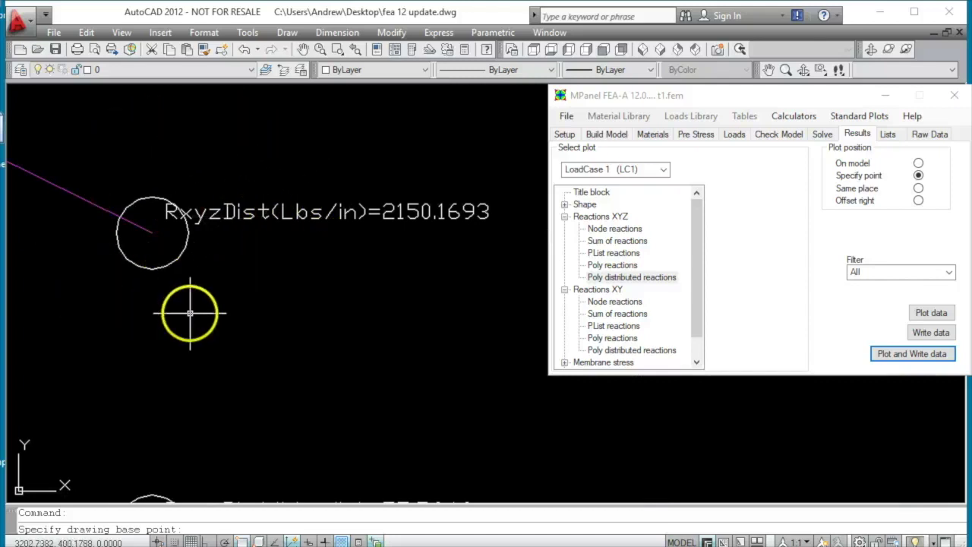
scroll(151, 258, "down", 2)
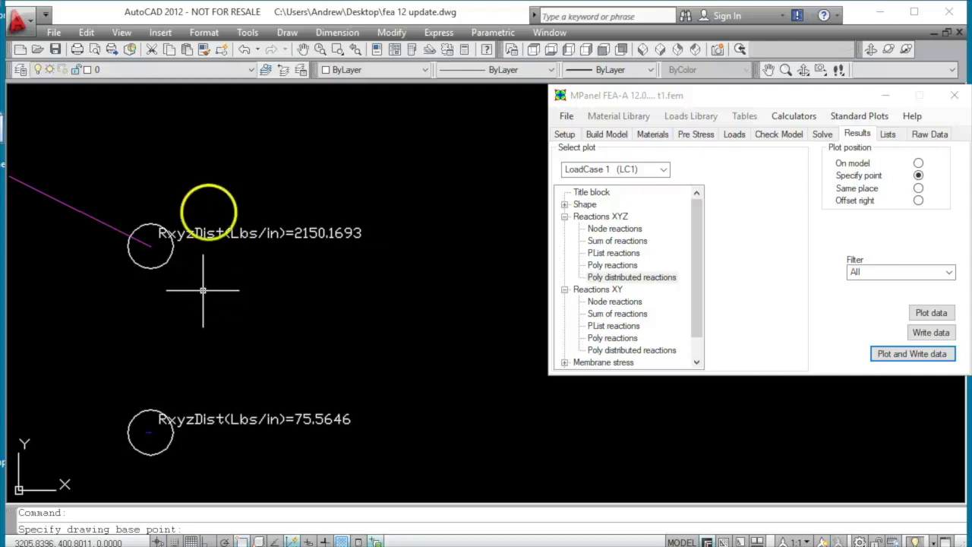
scroll(193, 148, "down", 3)
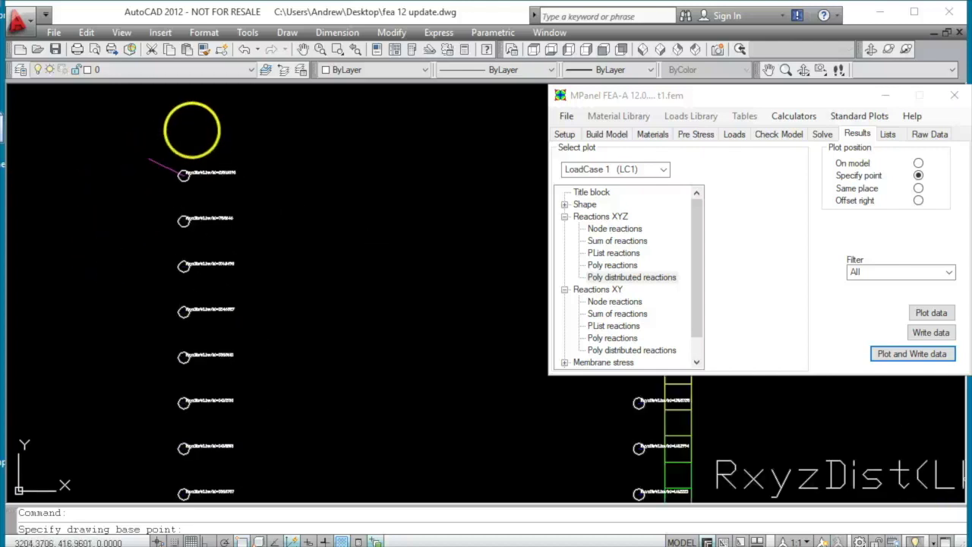
scroll(203, 247, "up", 5)
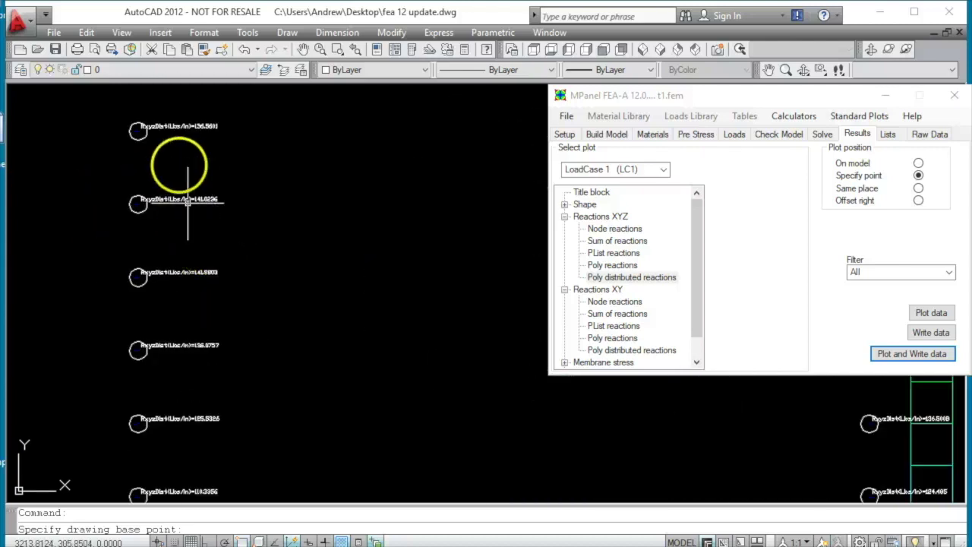
scroll(144, 258, "up", 3)
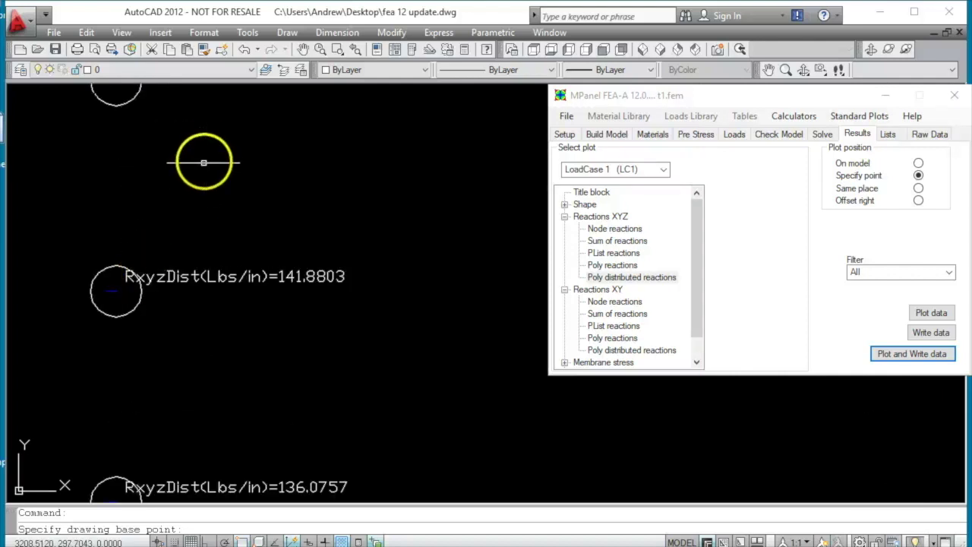
scroll(203, 243, "down", 2)
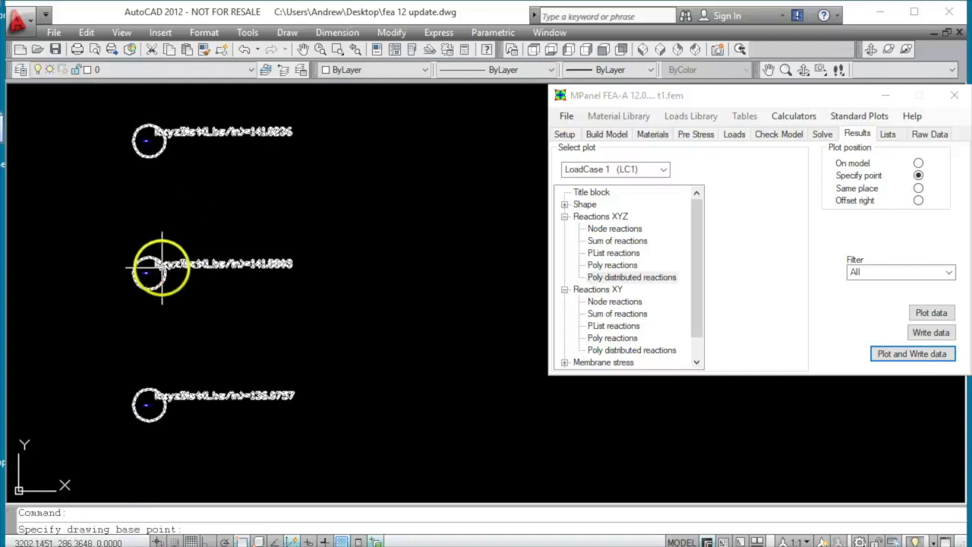
scroll(144, 271, "down", 4)
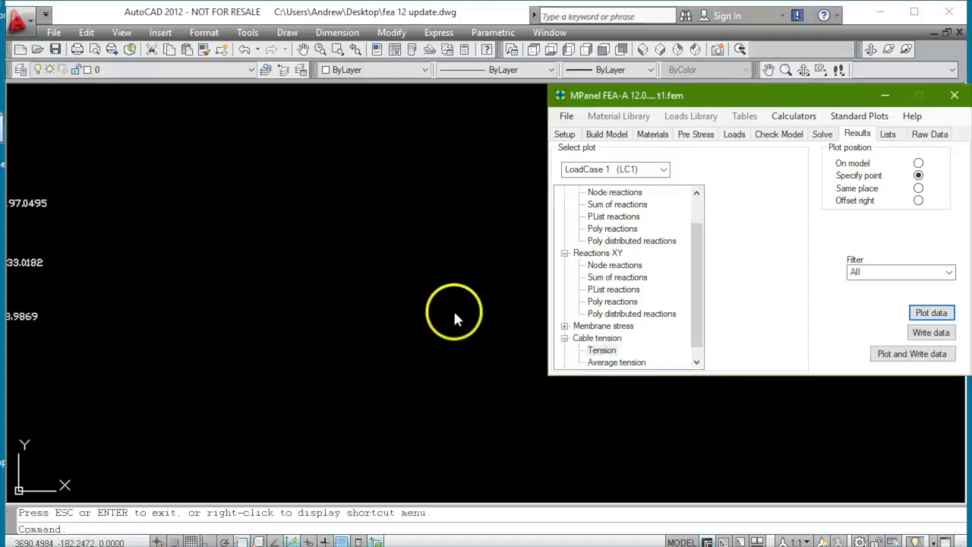
- Place the Cable tension > Tension plot, legend spanning 14415.5797 to 16704.3017 Lbs
left_click(696, 362)
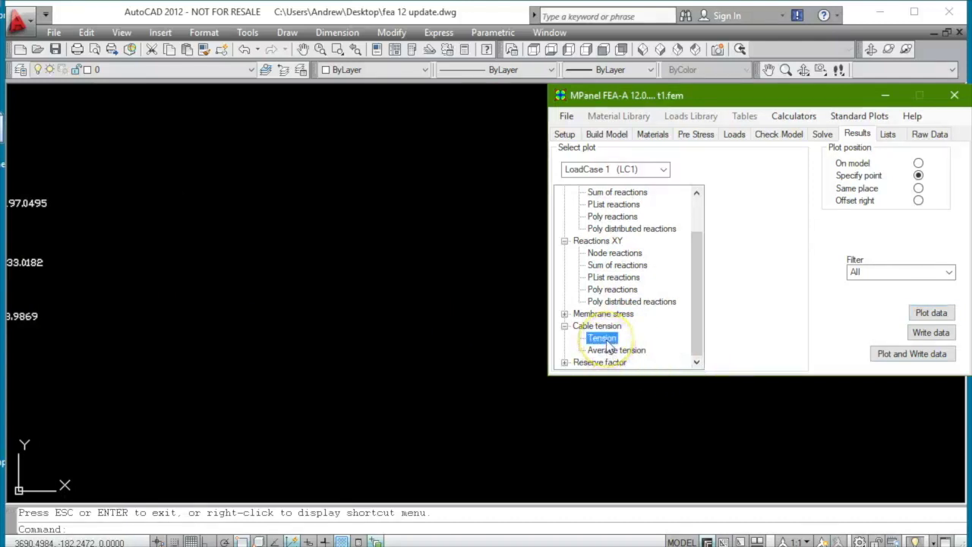
left_click(931, 315)
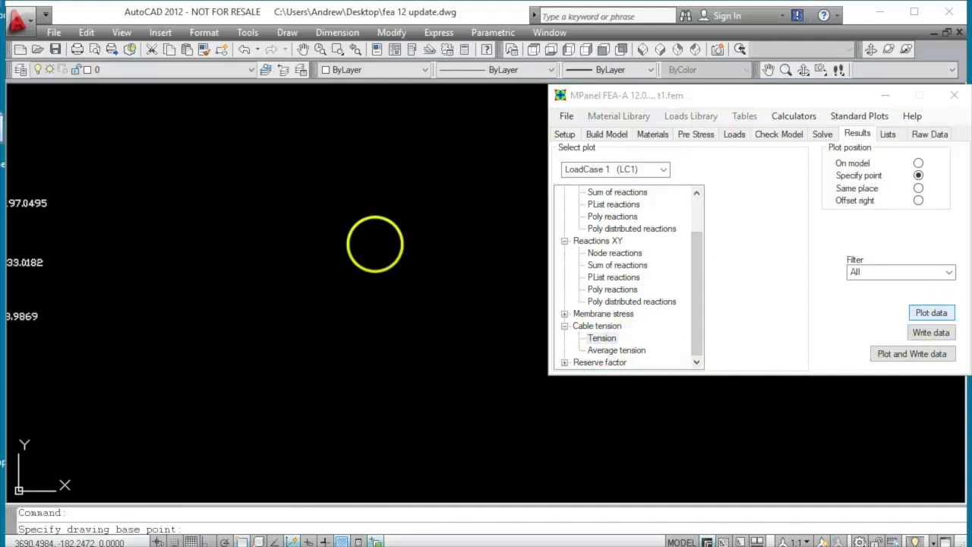
left_click(127, 353)
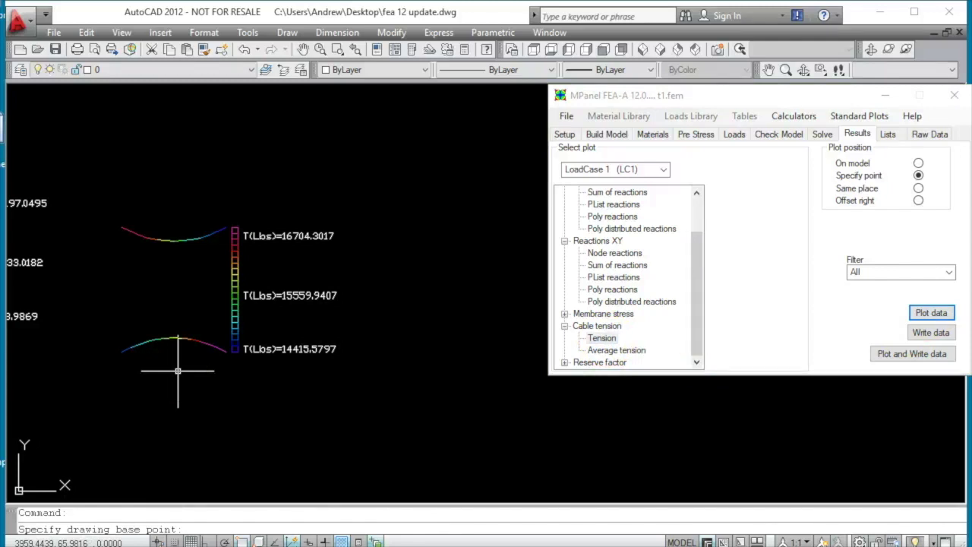
scroll(130, 312, "up", 2)
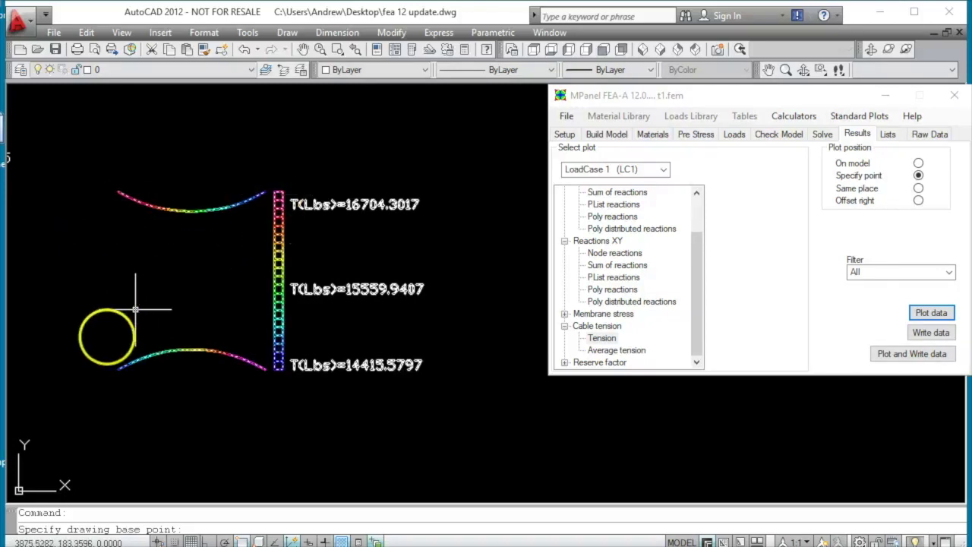
scroll(221, 392, "down", 4)
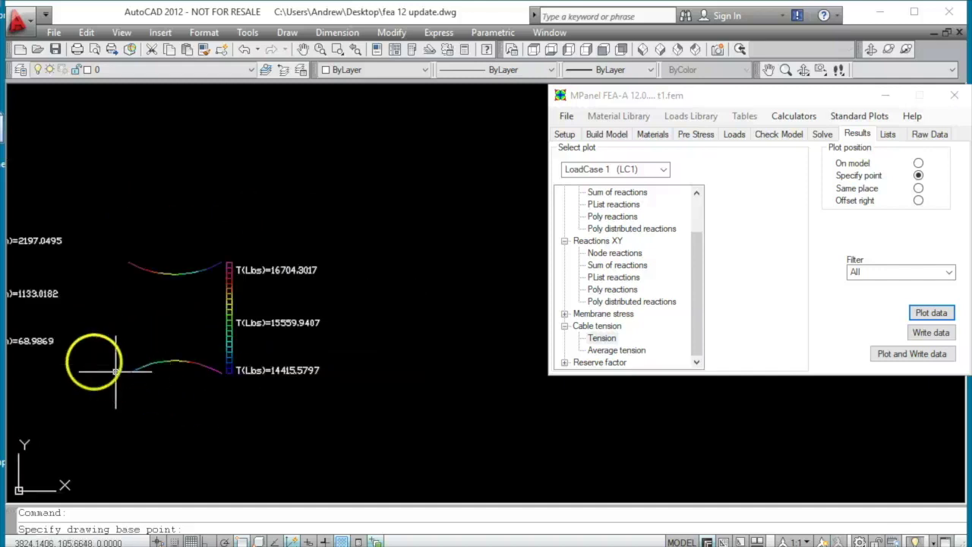
scroll(243, 412, "up", 2)
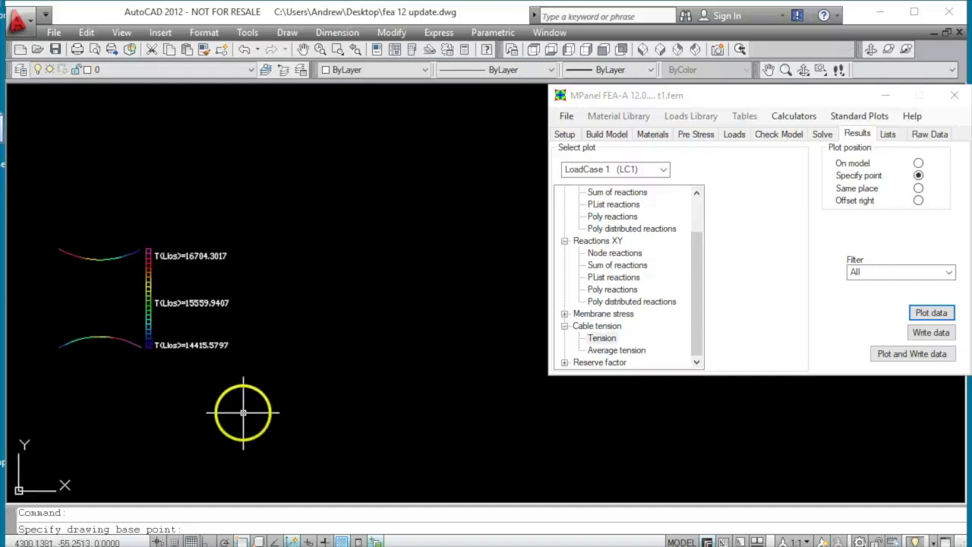
scroll(238, 410, "down", 2)
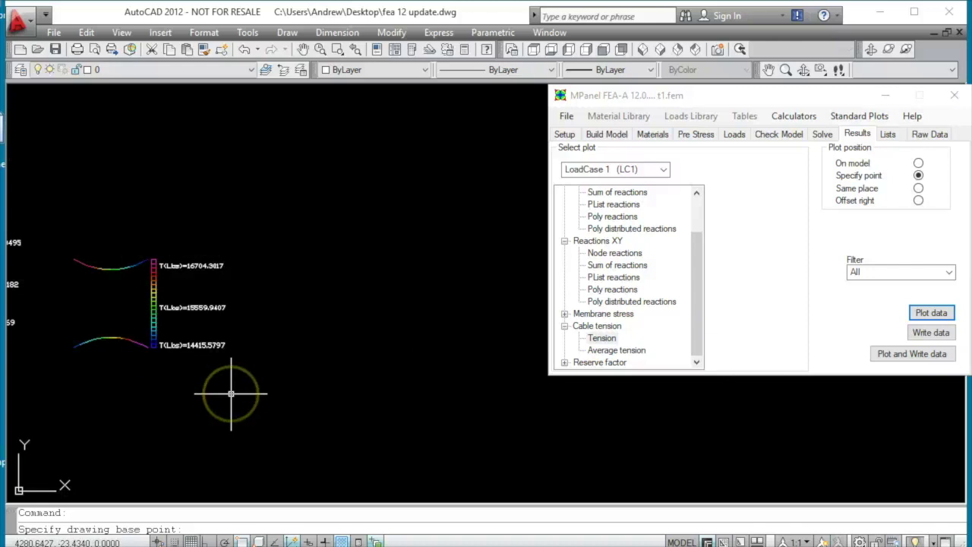
- Place the Average tension plot right of the Tension plot, scaled 14815.1204 to 16374.6068 Lbs
left_click(635, 353)
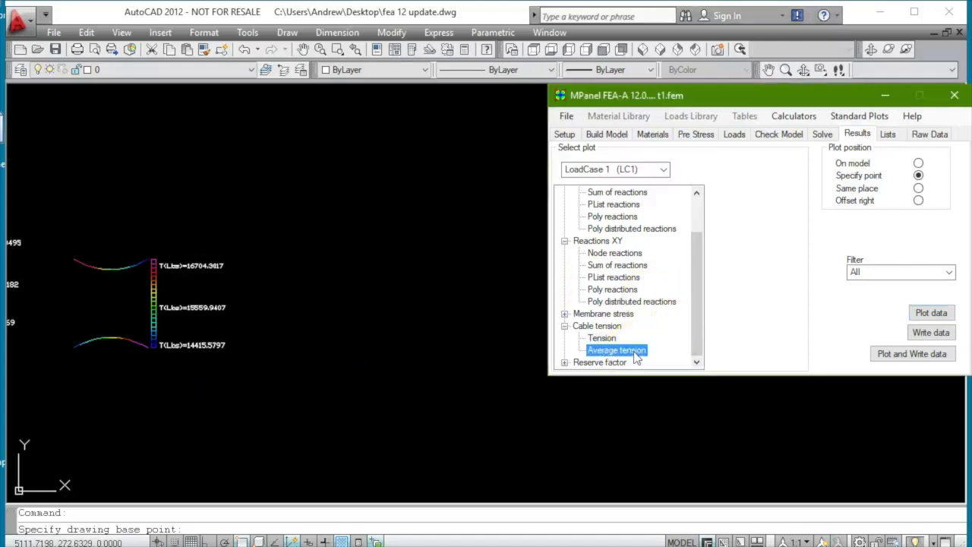
left_click(930, 314)
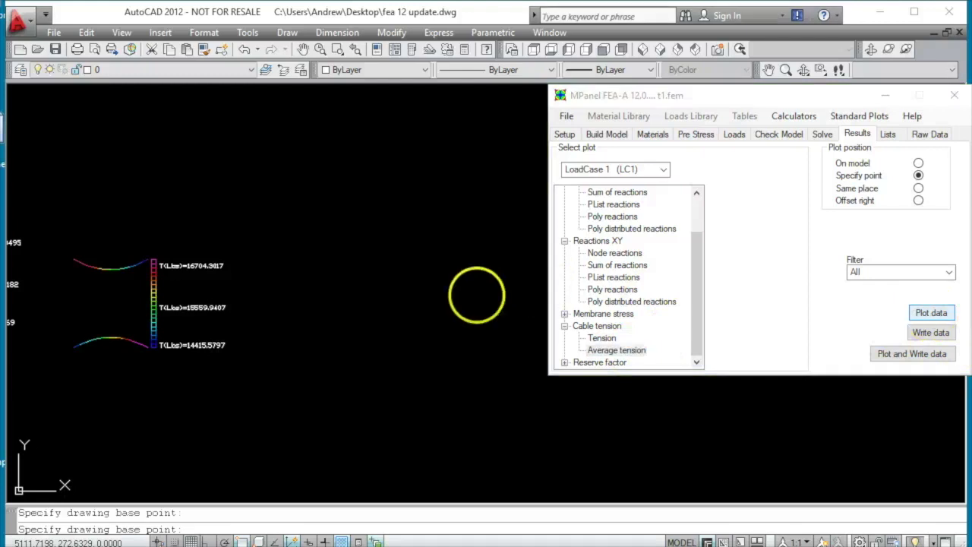
left_click(290, 355)
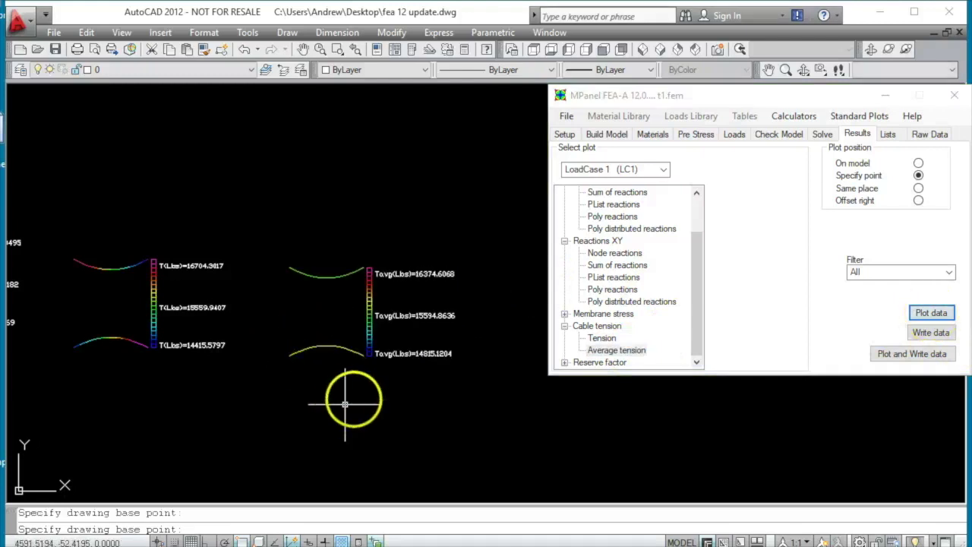
scroll(438, 280, "up", 5)
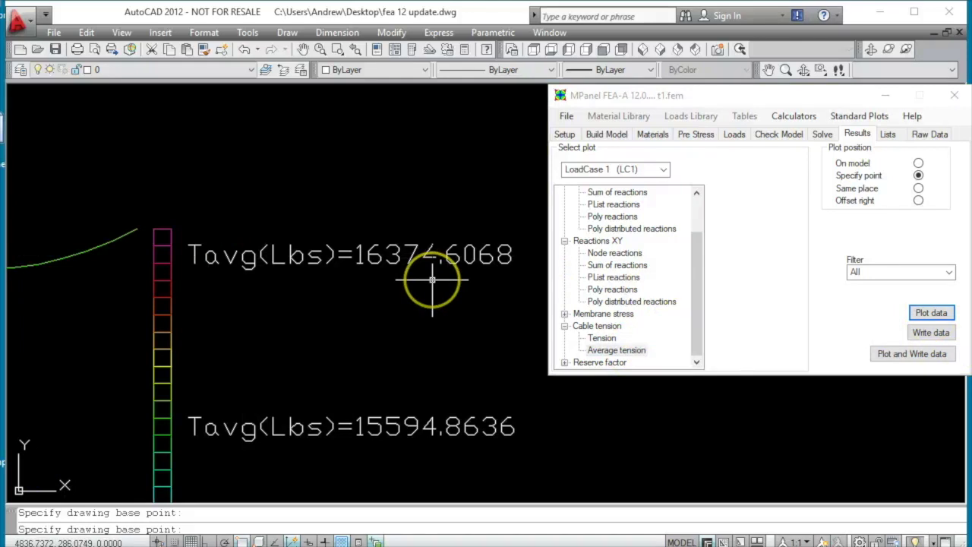
scroll(431, 279, "down", 5)
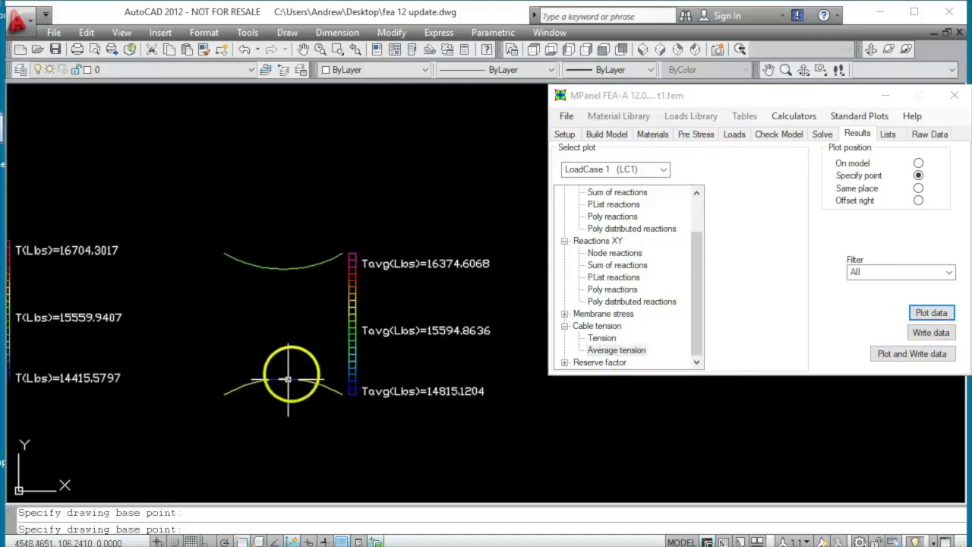
scroll(288, 378, "down", 2)
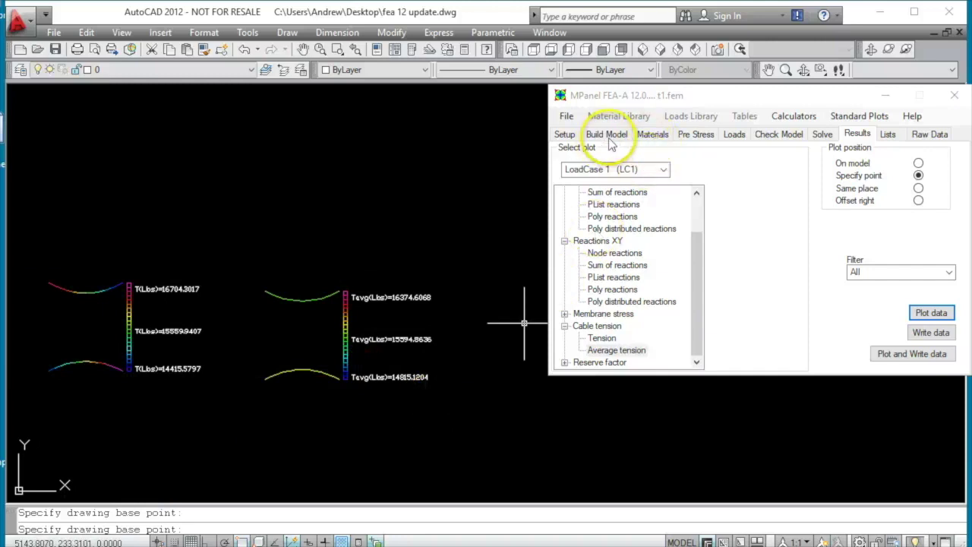
left_click(650, 134)
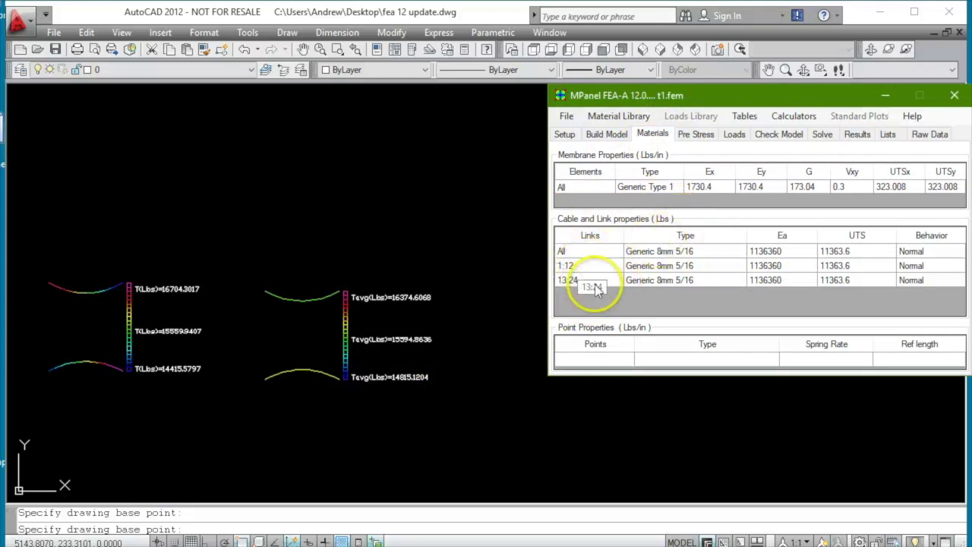
left_click(861, 137)
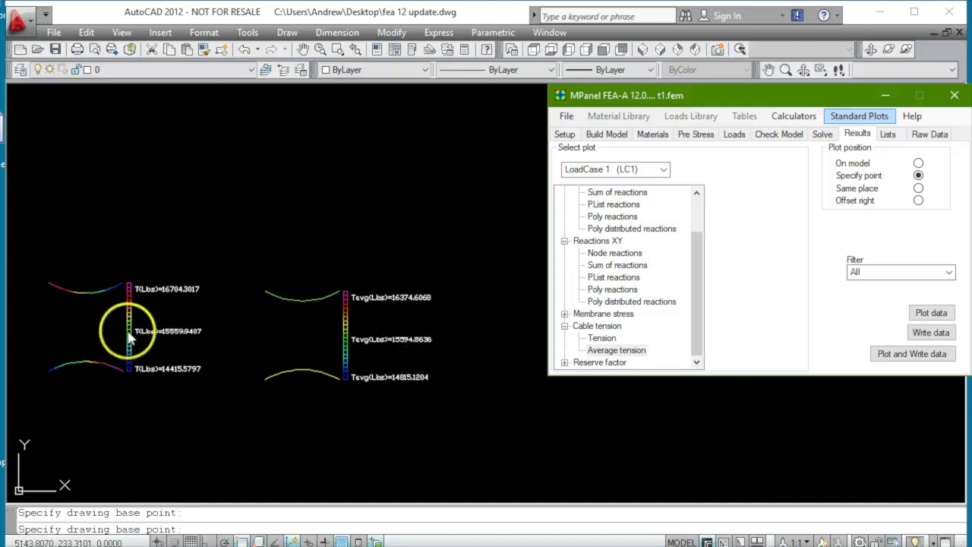
scroll(91, 328, "up", 1)
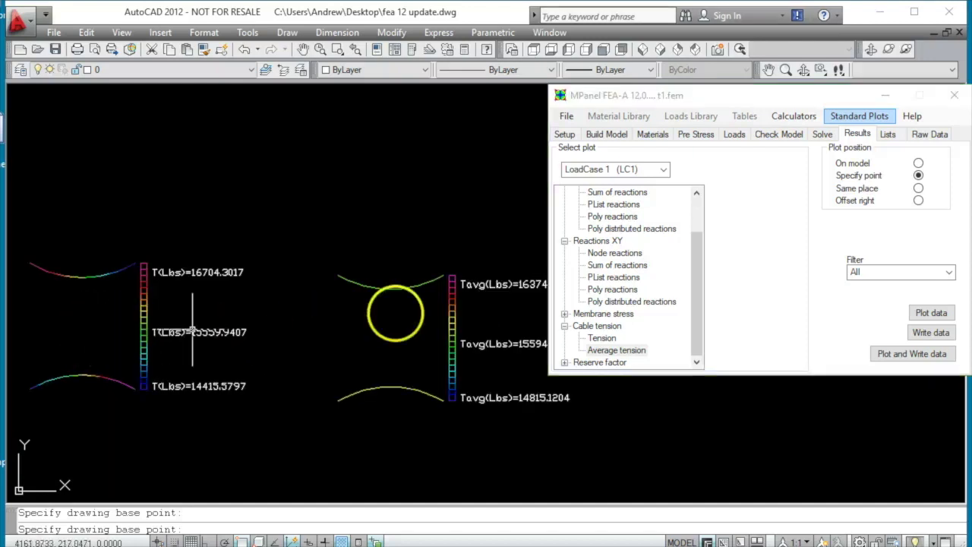
scroll(361, 298, "down", 1)
scroll(456, 292, "up", 1)
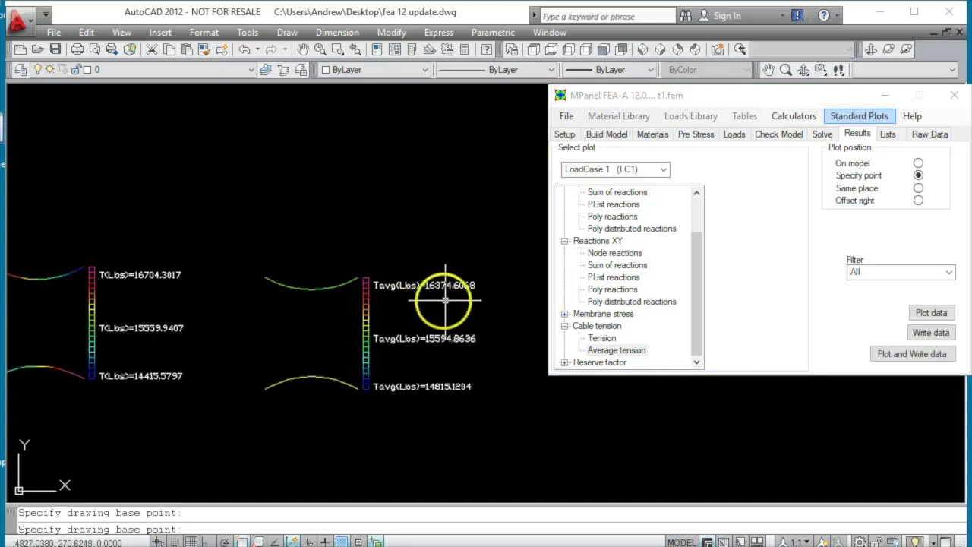
scroll(490, 303, "down", 1)
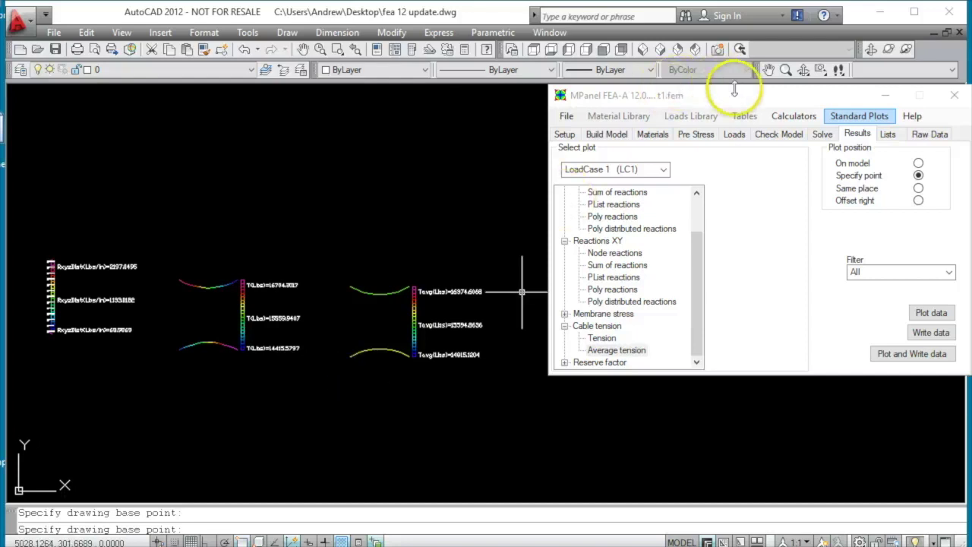
- Show the Raw Data for Results Load Case 1 in an enlarged MPanel window
left_click_drag(769, 95, 564, 73)
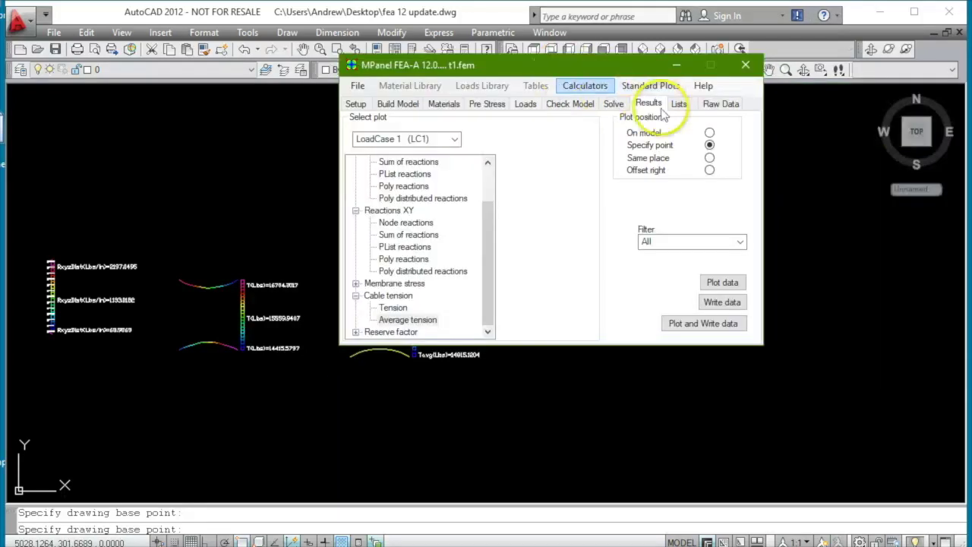
left_click(725, 106)
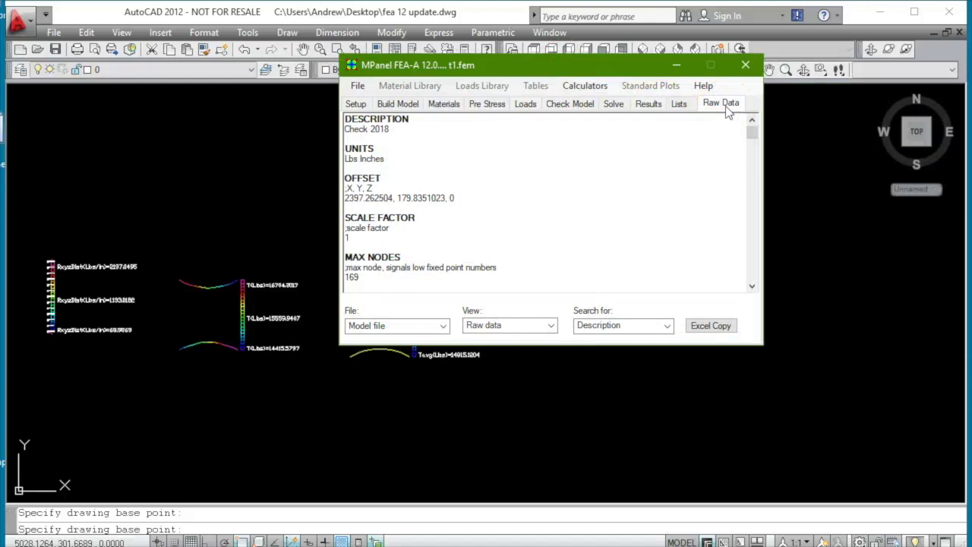
left_click(443, 325)
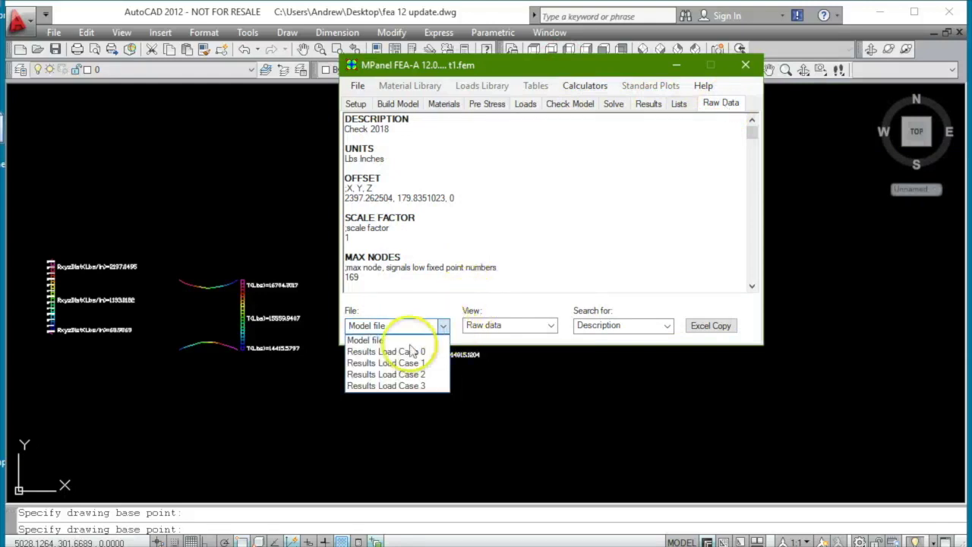
left_click(400, 353)
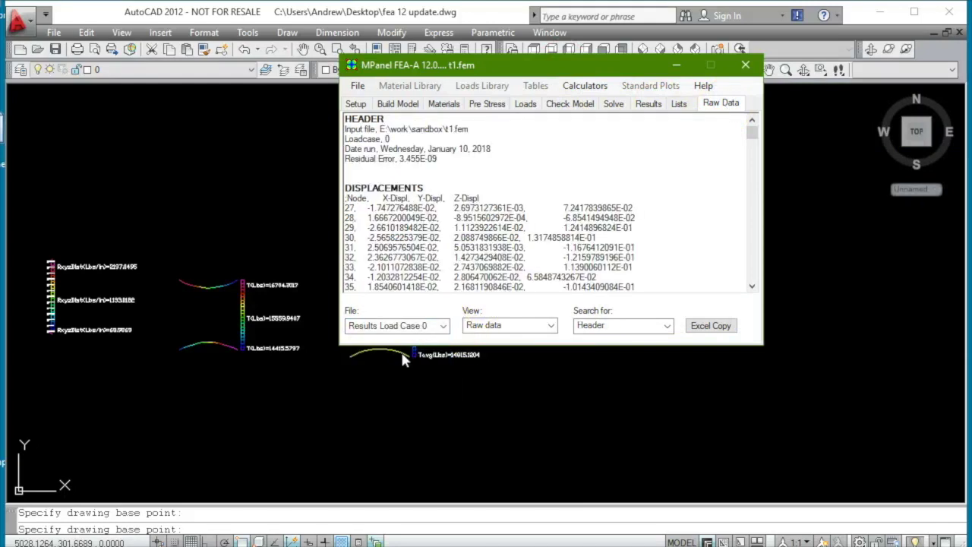
left_click_drag(763, 347, 880, 459)
left_click(443, 440)
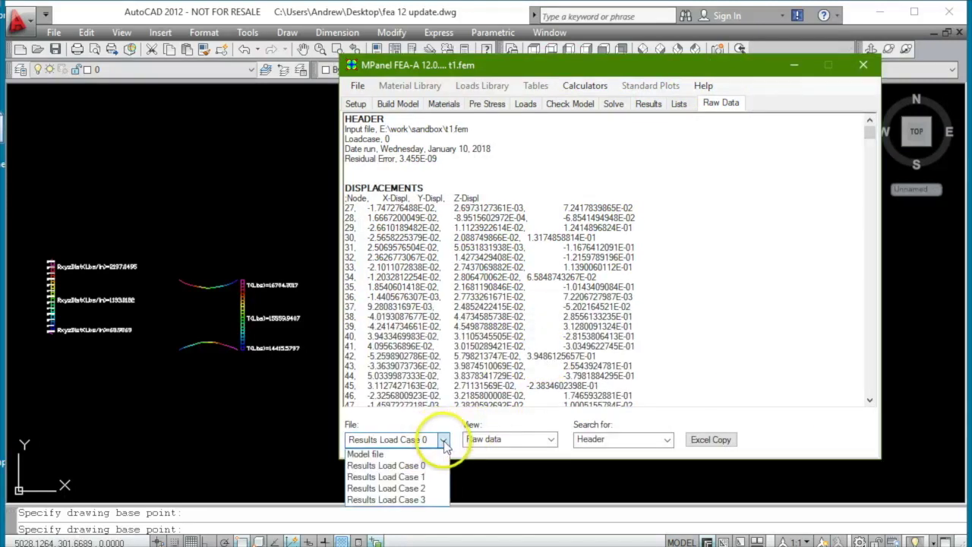
left_click(394, 476)
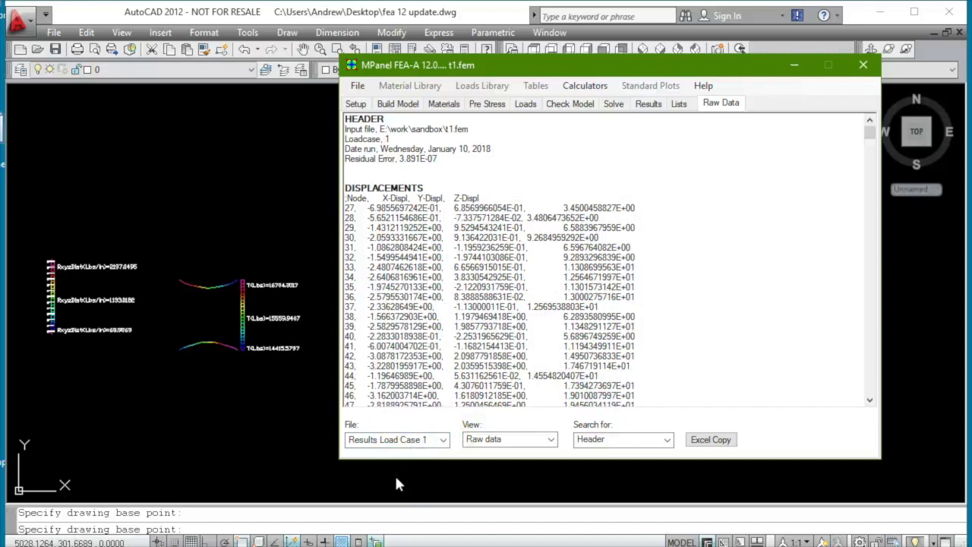
- Jump to the Link Tension averages and mark the 13:24 value, 15694.804564
left_click(667, 442)
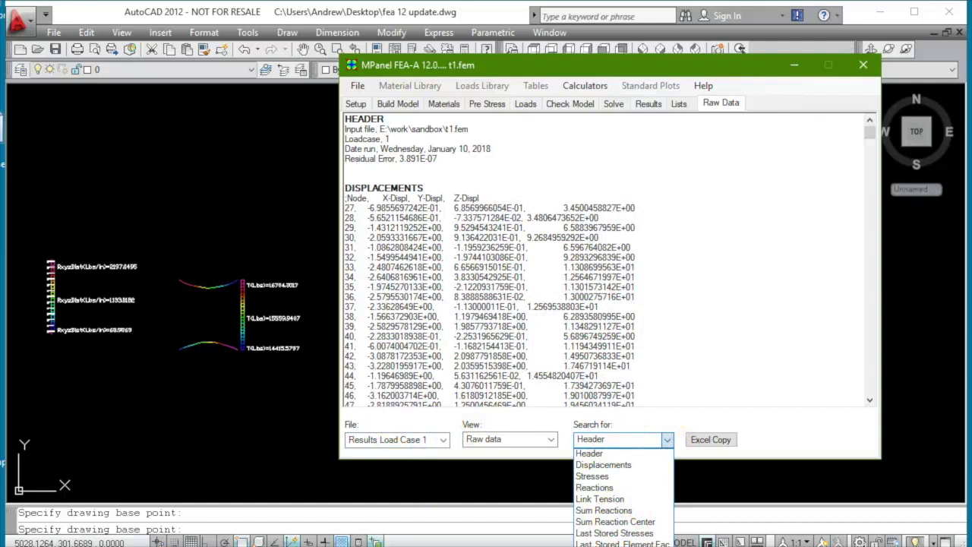
left_click(599, 499)
left_click(354, 377)
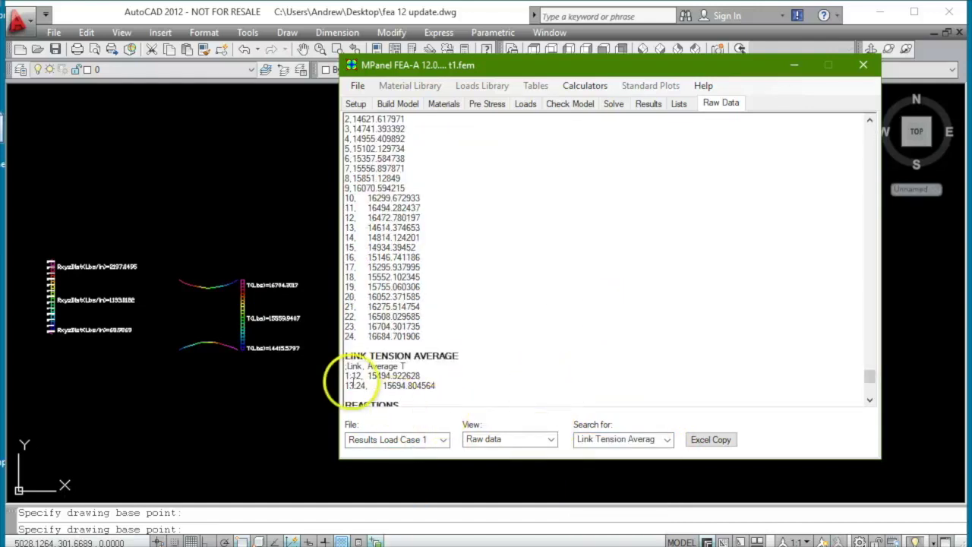
left_click(447, 384)
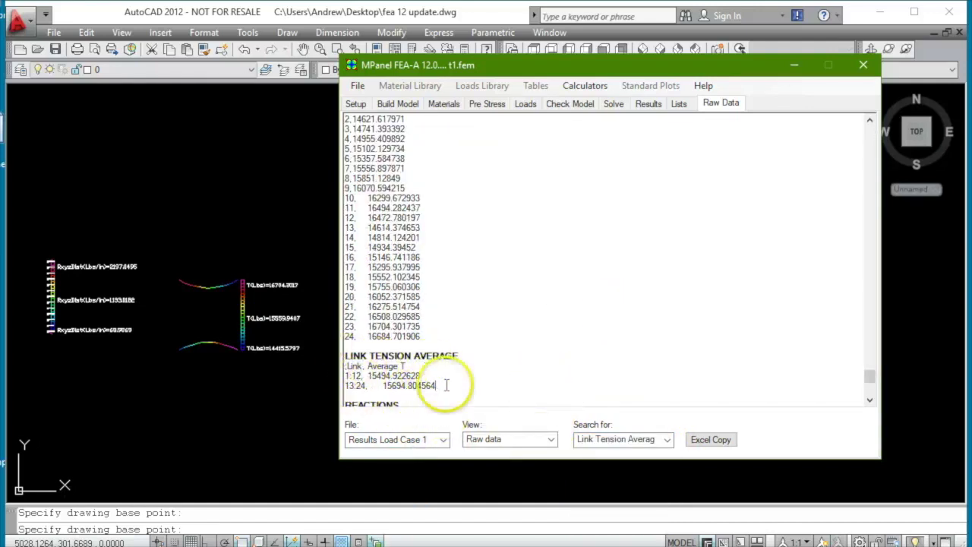
left_click(668, 443)
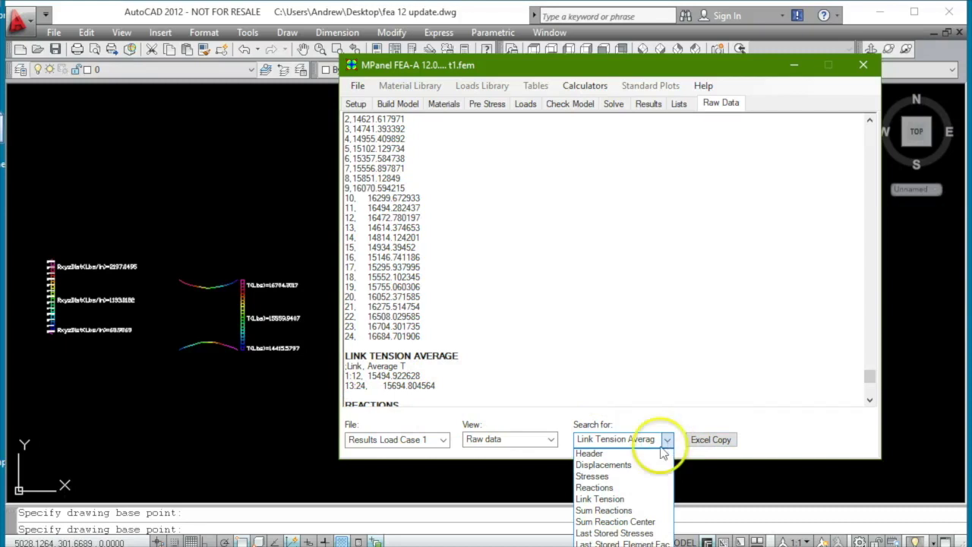
left_click(607, 510)
left_click(842, 363)
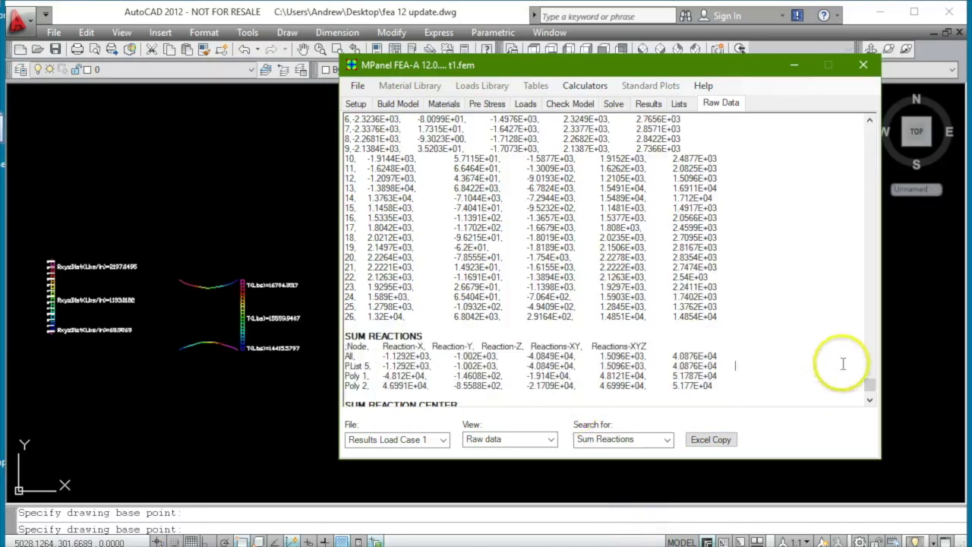
scroll(804, 374, "down", 3)
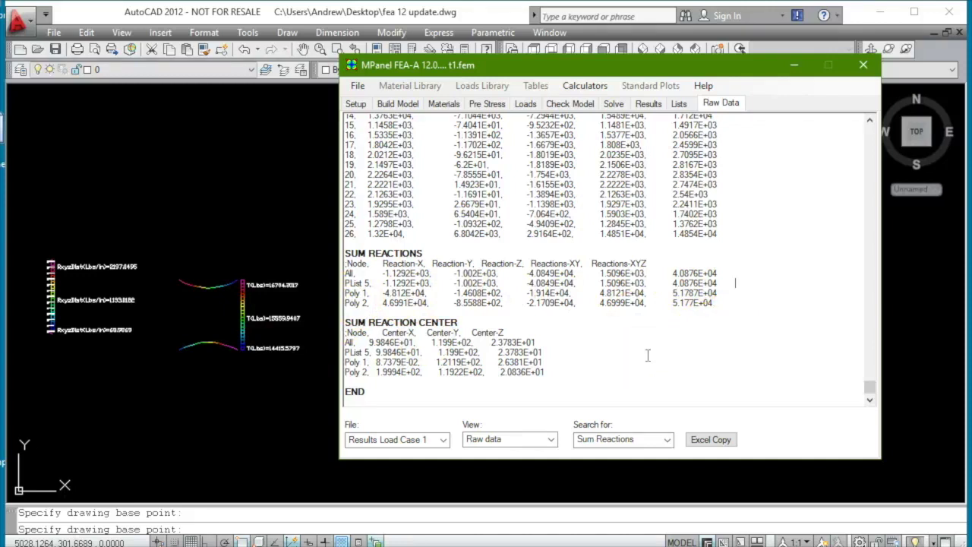
double_click(554, 263)
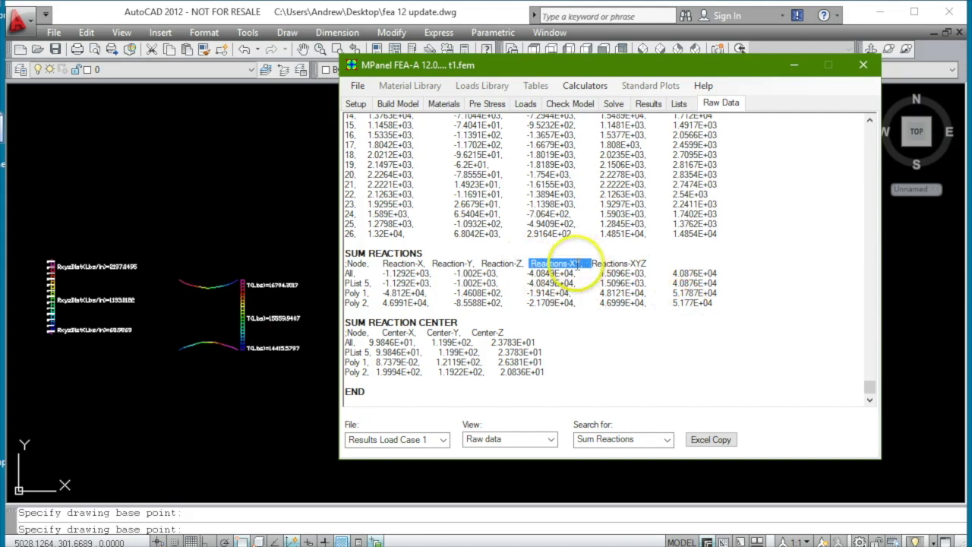
double_click(659, 262)
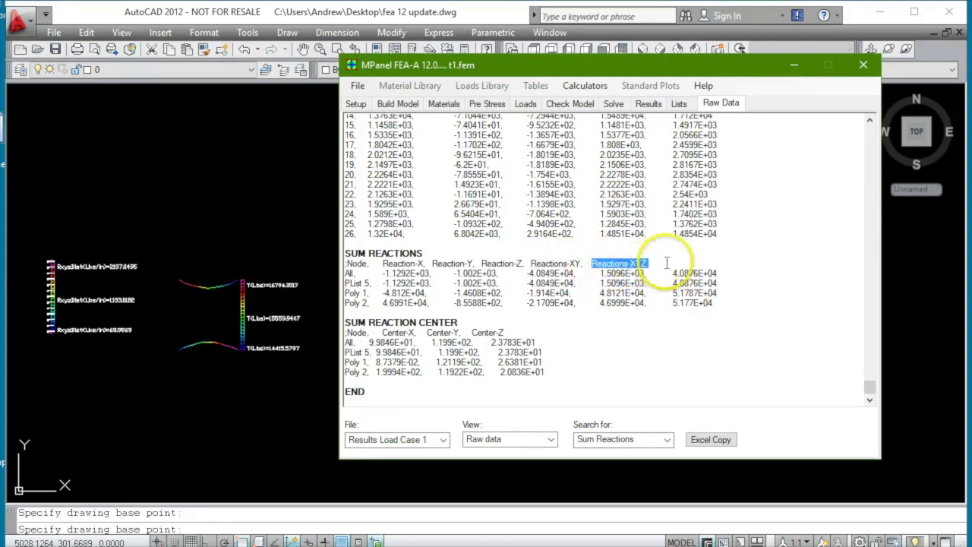